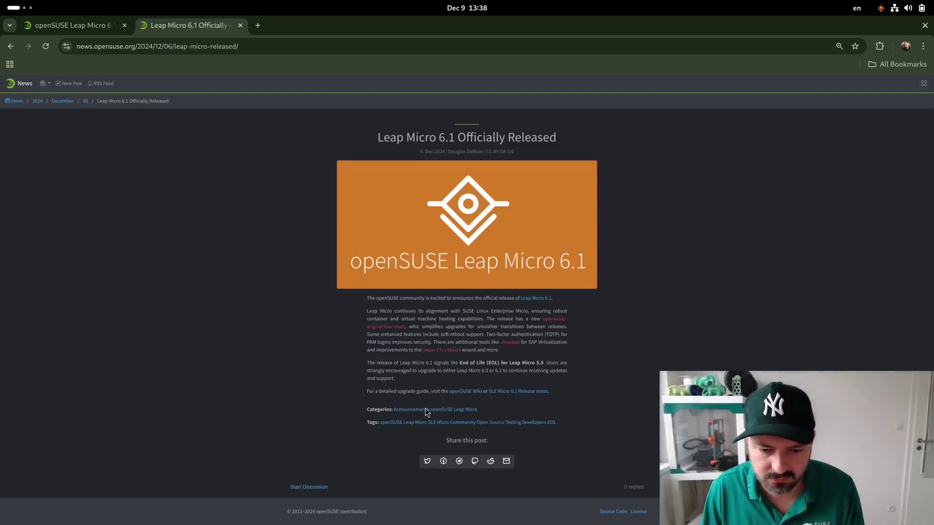
From the Leap Micro 6.1 release article, open the 'openSUSE Leap Micro' tag page
left_click(425, 427)
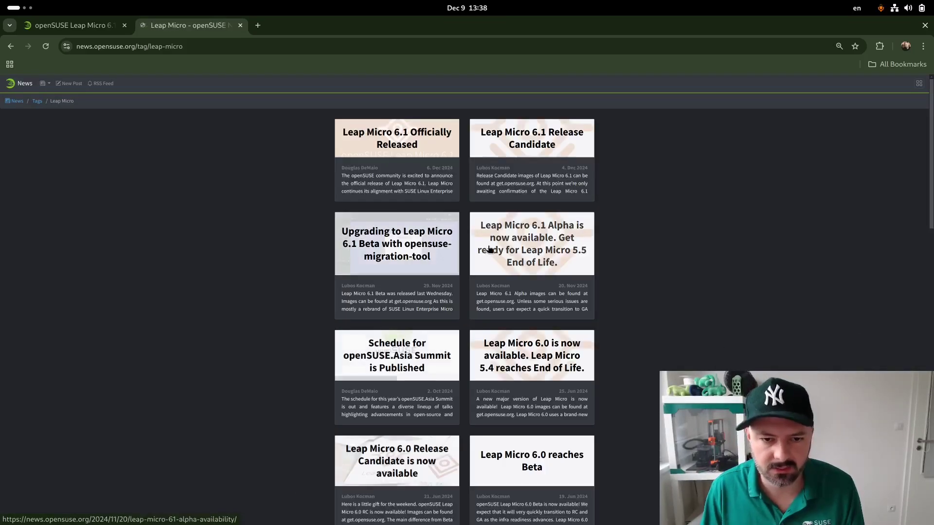
Open the 'Leap Micro 6.1 Alpha is now available' article and scroll through its notable changes
left_click(571, 248)
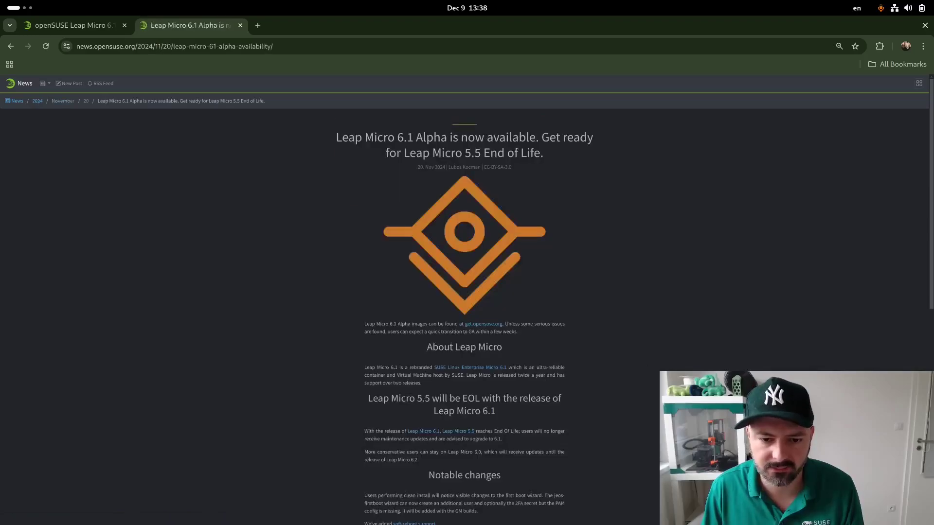
scroll(508, 248, "down", 3)
scroll(453, 349, "down", 1)
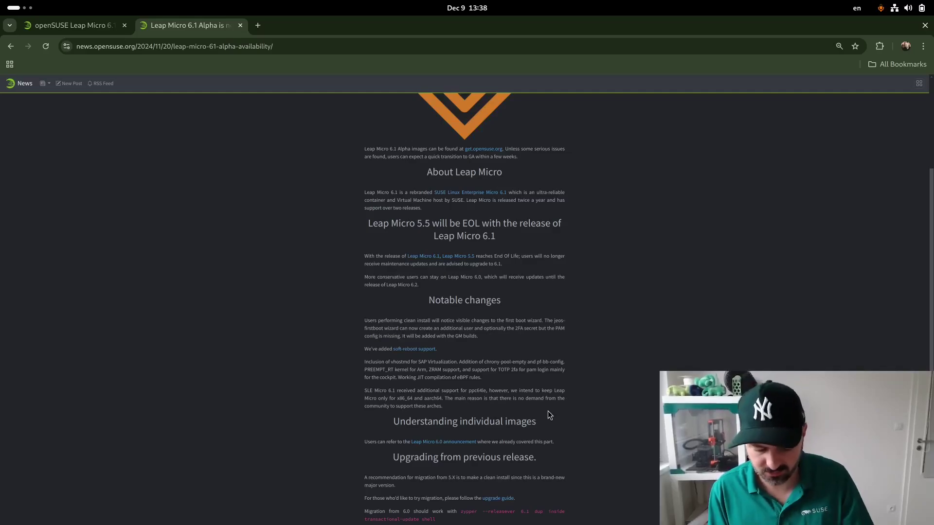
key("ctrl+t")
type("code")
key("Return")
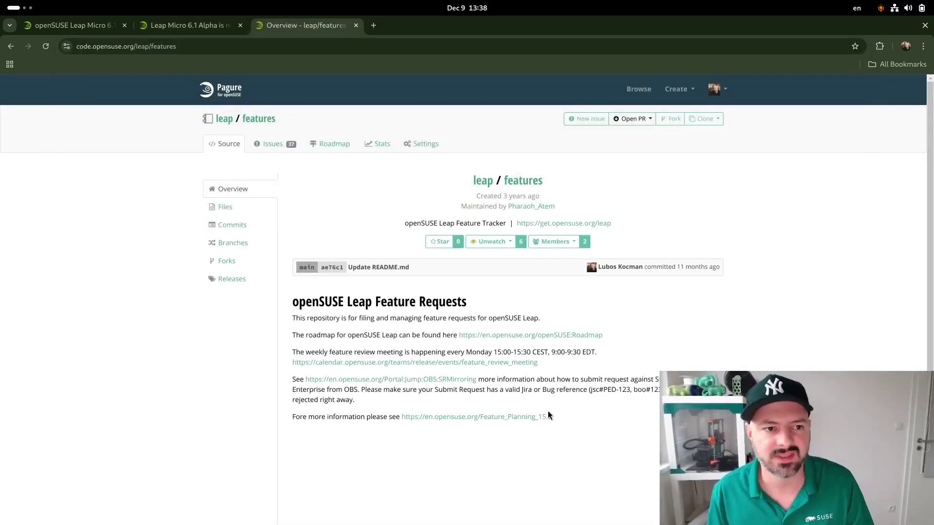
left_click(275, 144)
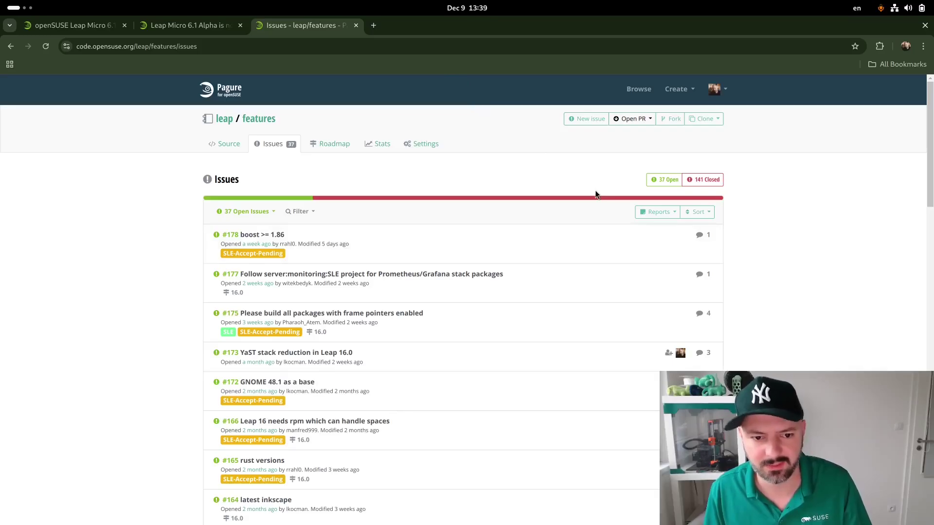
key("ctrl+w")
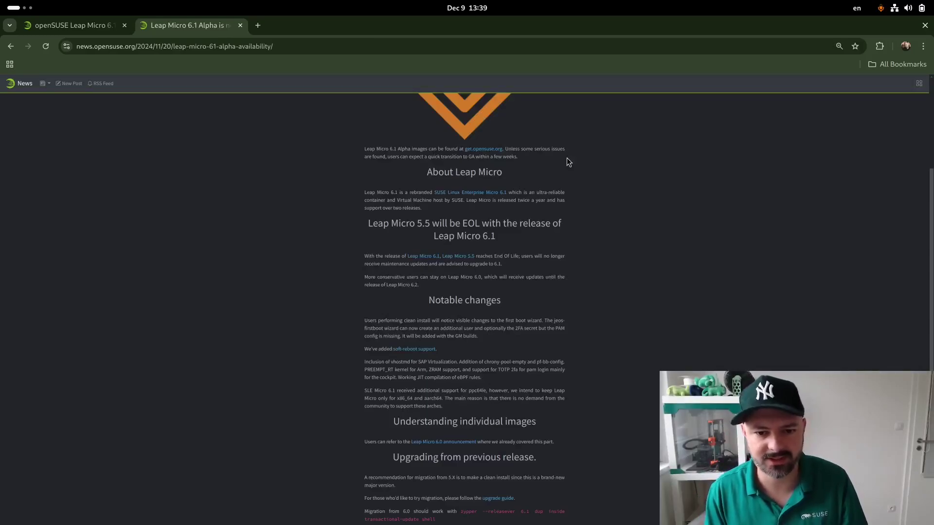
Return to the Leap Micro 6.1 download tab, highlight the Self-install Image entry, then switch to Virtual Machine Manager
left_click(73, 26)
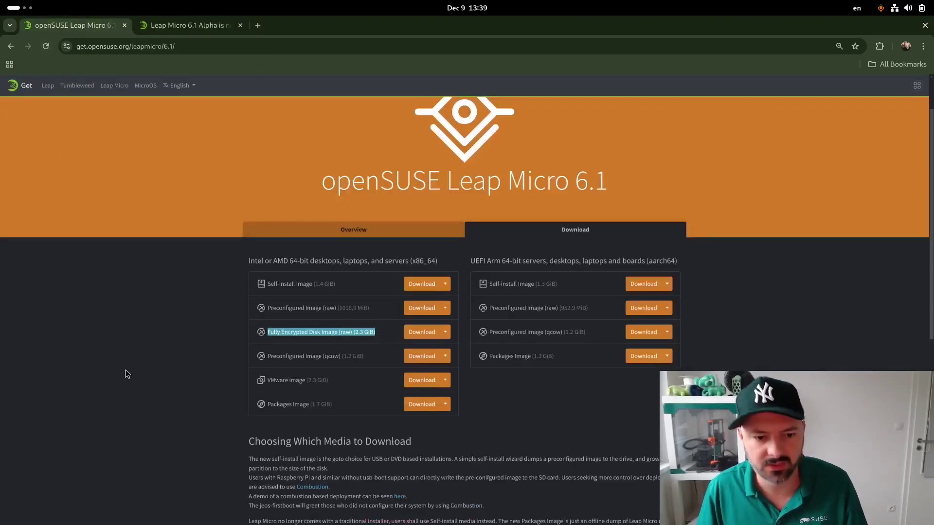
left_click_drag(359, 292, 252, 291)
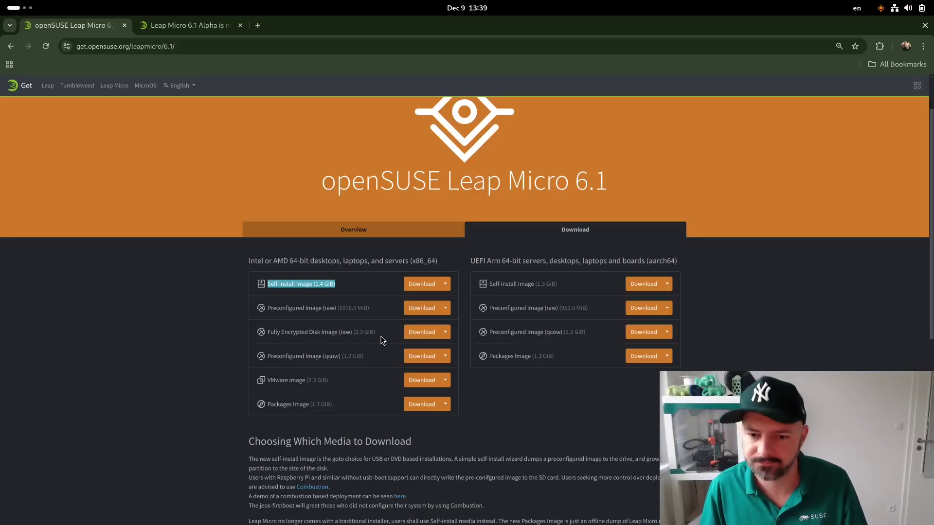
key("alt+Tab")
key("alt+Tab")
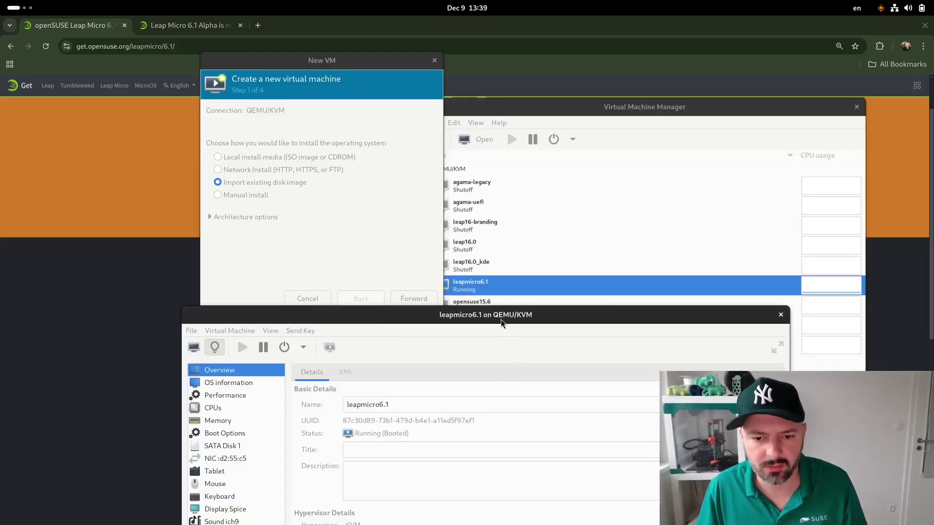
Move the leapmicro6.1 window aside and expand the new-VM wizard's Architecture options to show x86_64
left_click_drag(501, 323, 496, 299)
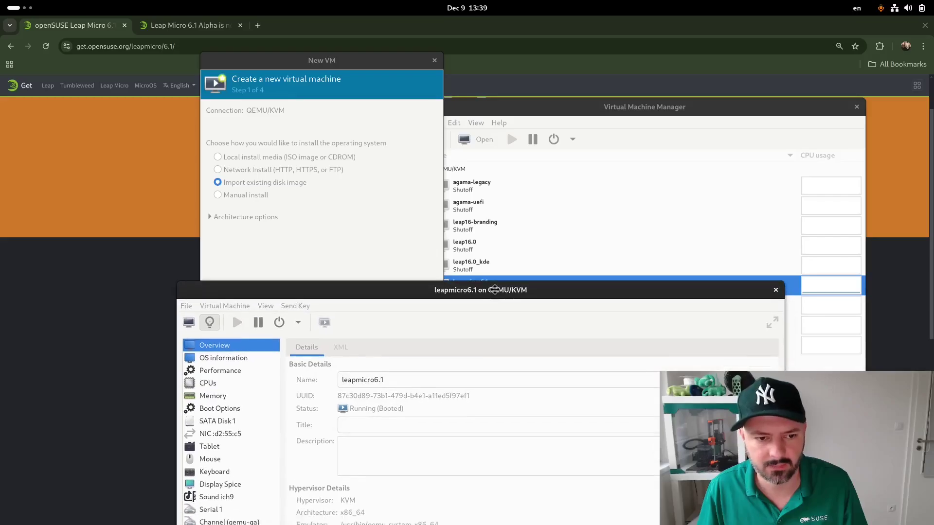
left_click(381, 226)
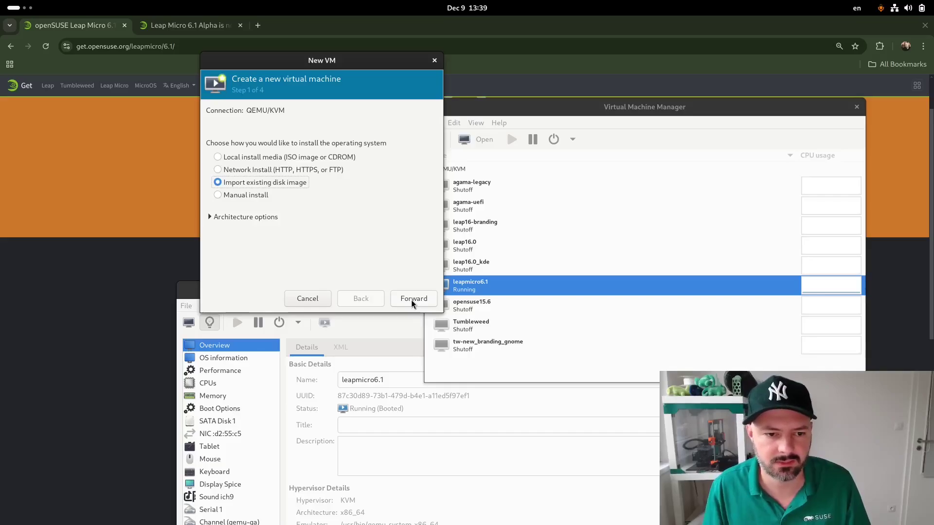
left_click(272, 219)
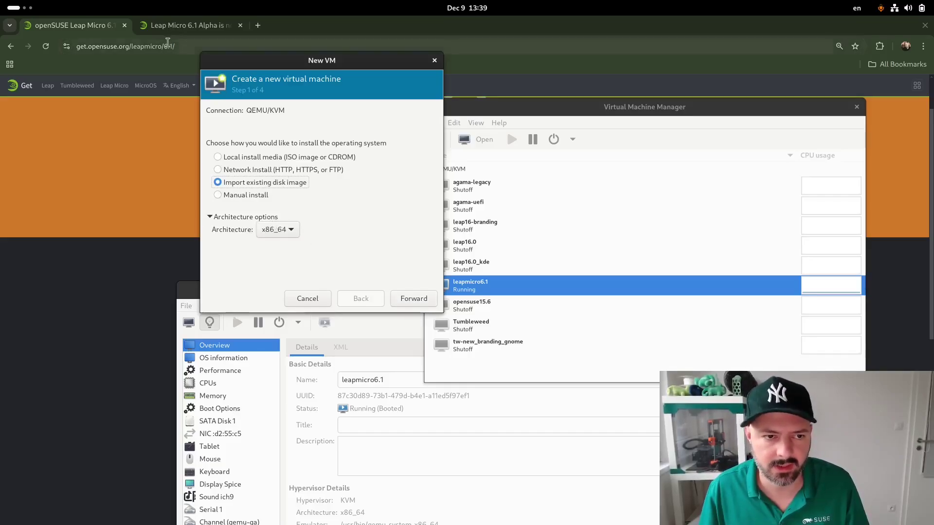
Bring the download page forward and highlight, then deselect, the 2.3 GiB Fully Encrypted Disk Image entry
left_click(76, 258)
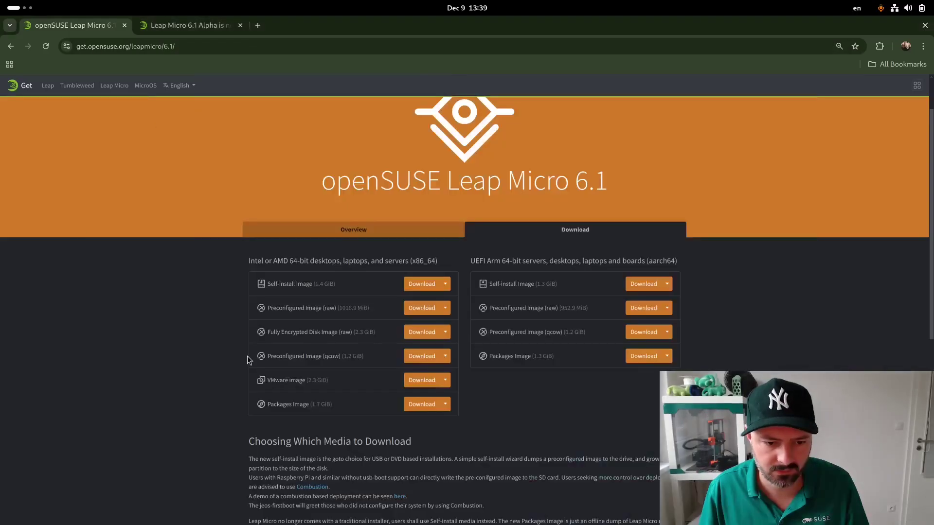
left_click_drag(377, 334, 266, 333)
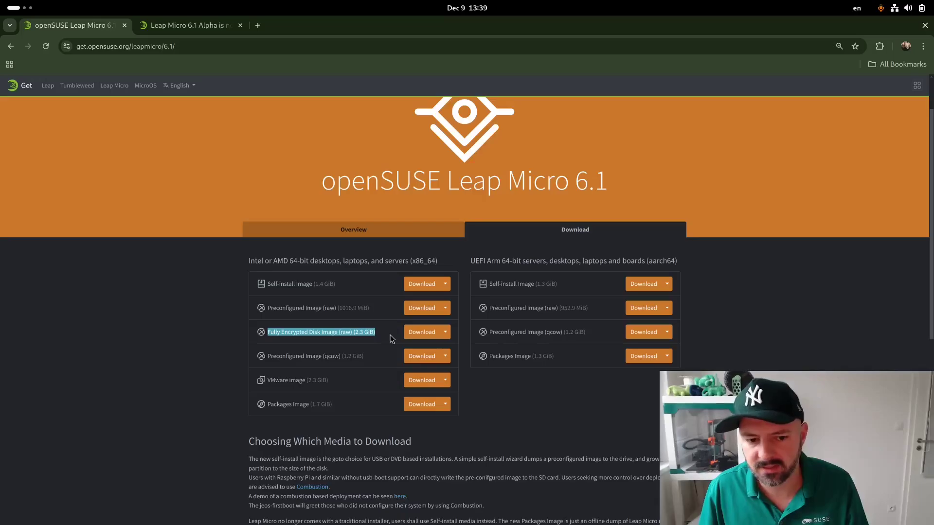
left_click(392, 339)
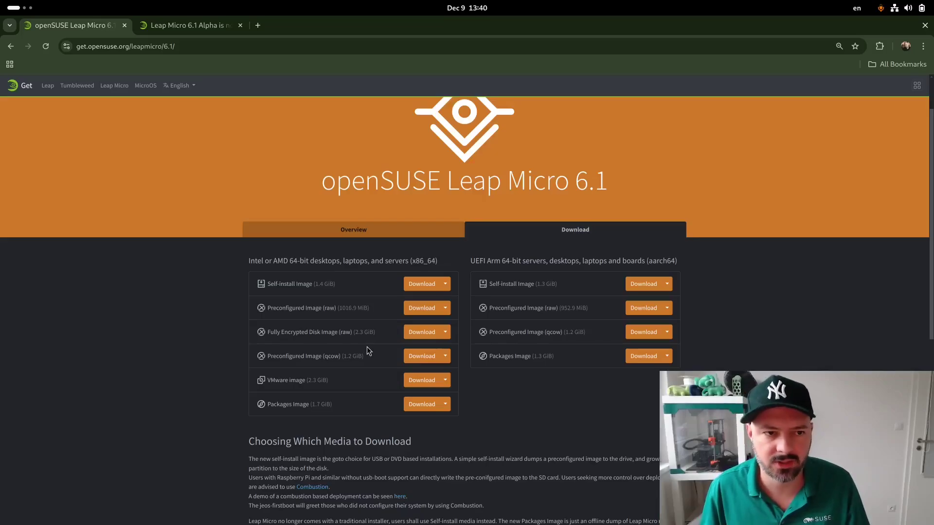
key("alt+Tab")
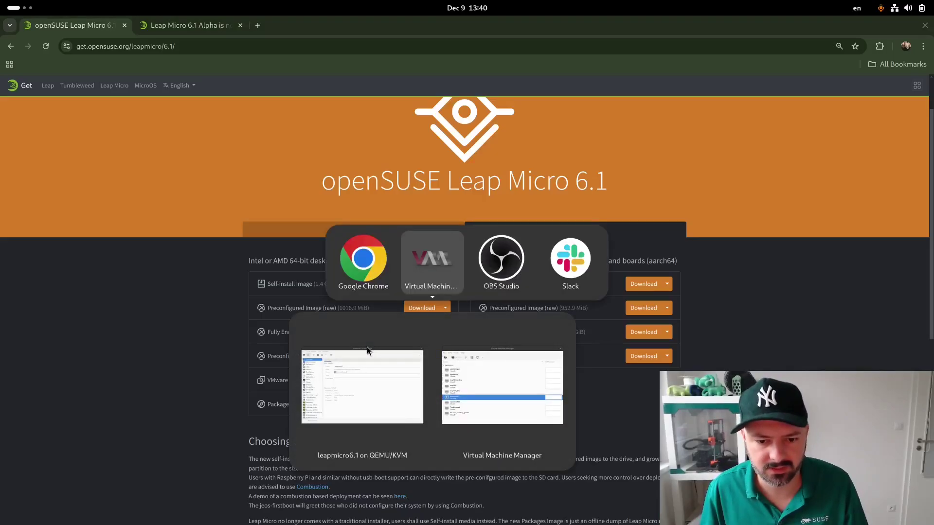
Show leapmicro6.1's virtual hardware, check its TPM v2.0 device, and return to the Overview
left_click(367, 347)
left_click(32, 141)
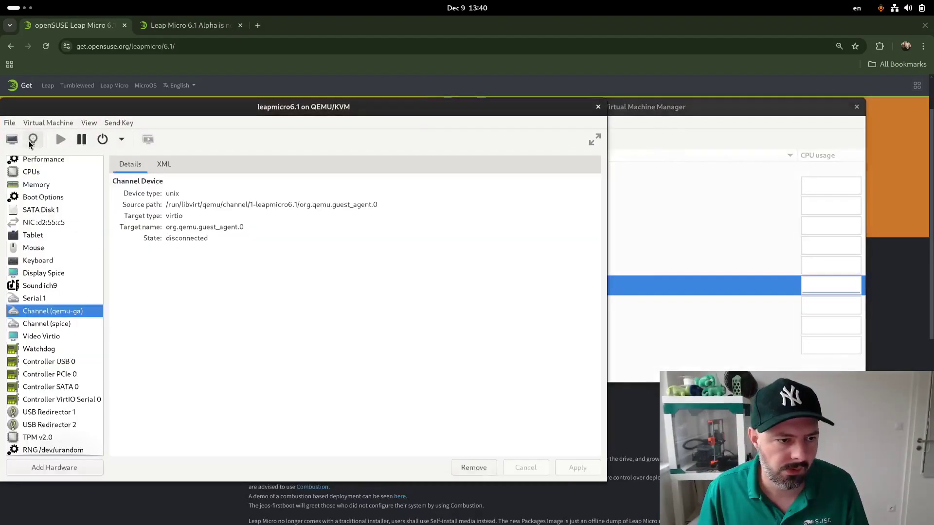
left_click_drag(124, 106, 275, 53)
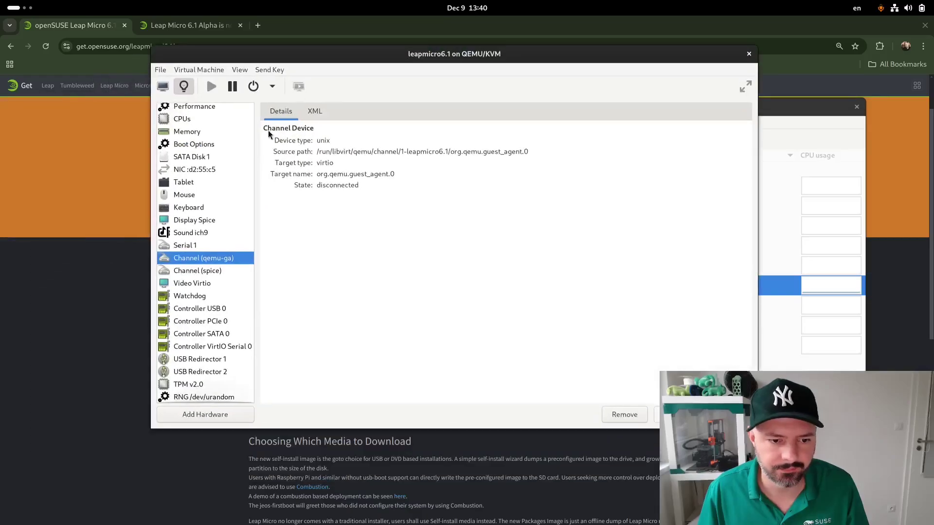
left_click(209, 385)
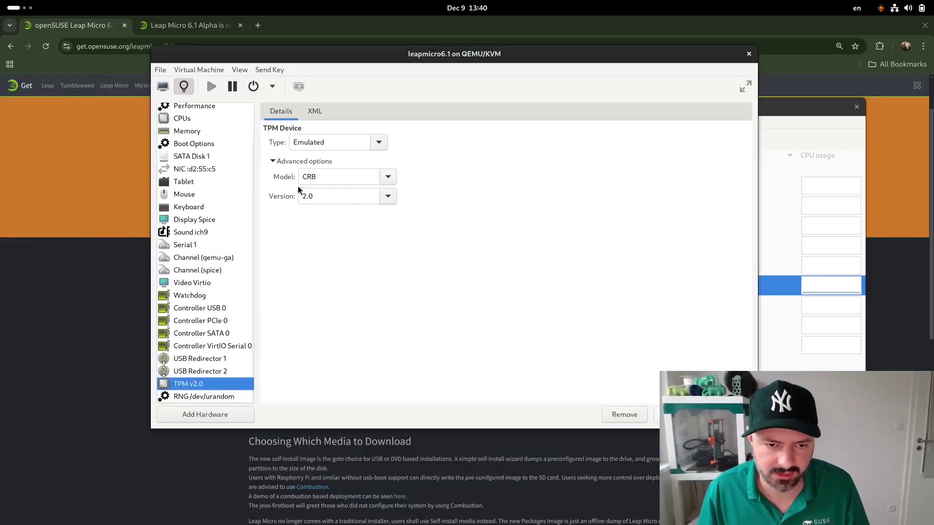
scroll(199, 234, "up", 2)
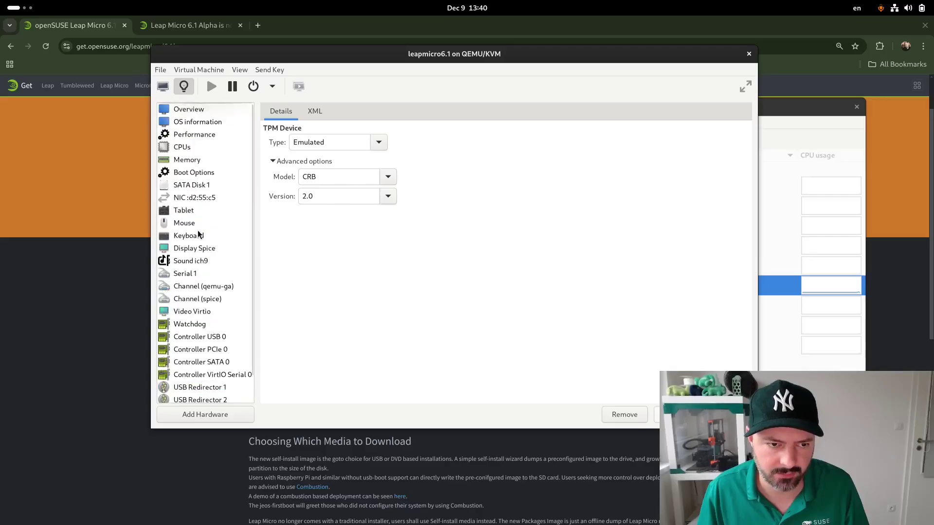
left_click(182, 111)
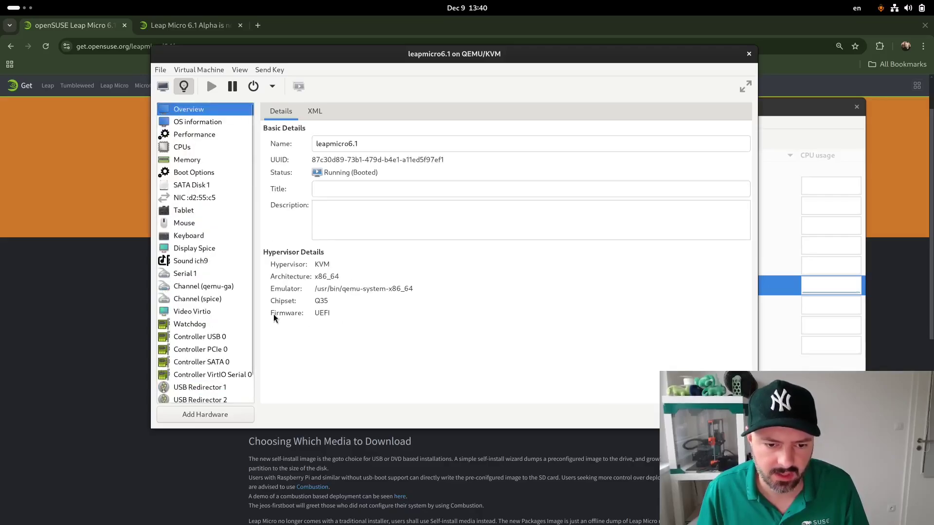
left_click(792, 319)
Start a new virtual machine that imports an existing disk image
left_click(434, 123)
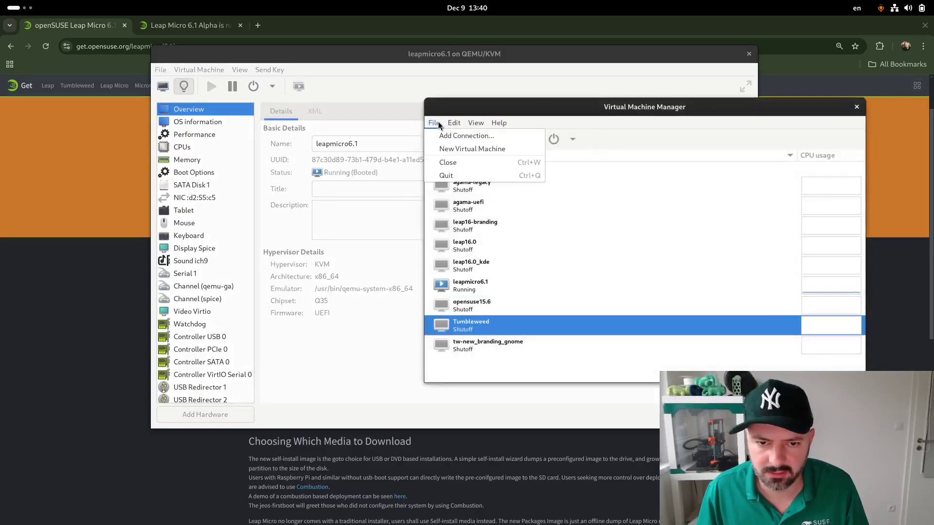
left_click(459, 149)
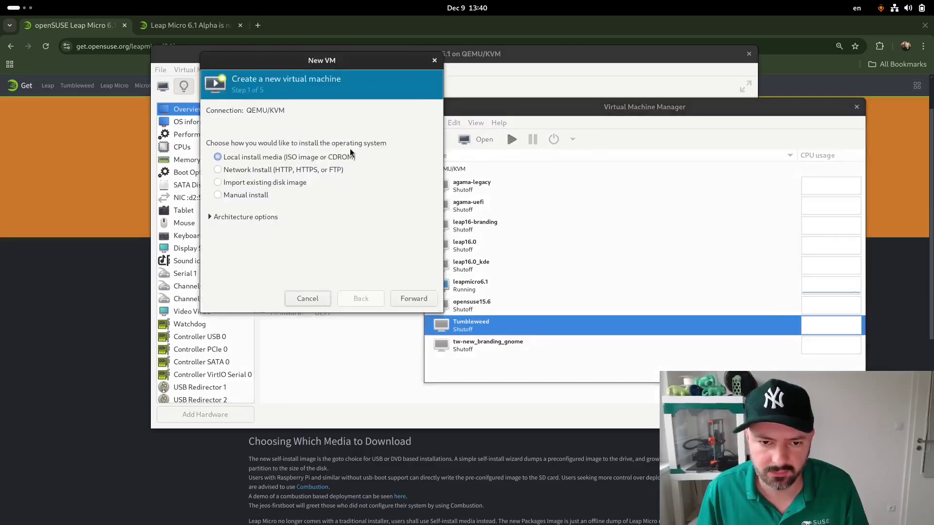
left_click(272, 184)
left_click(414, 298)
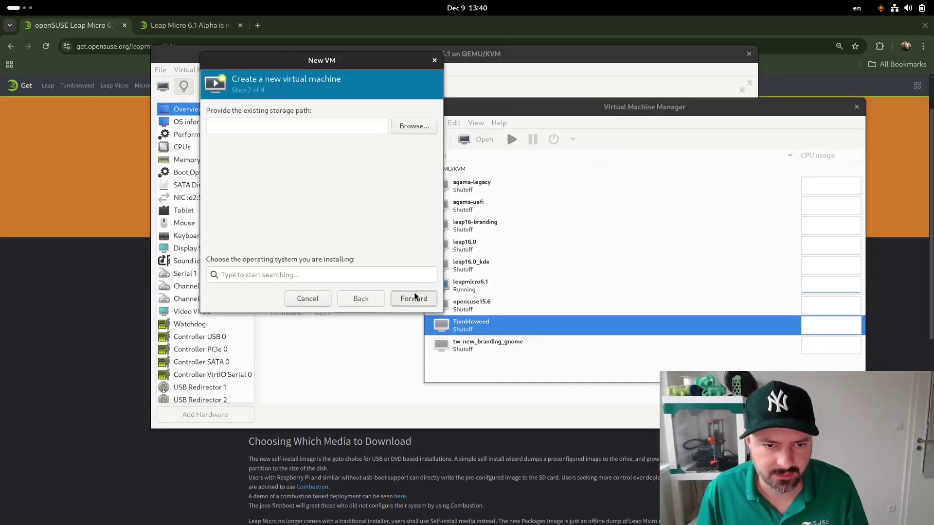
Select the encrypted Leap Micro .raw image and set the OS to SUSE Linux Enterprise Micro 6.1
left_click(417, 128)
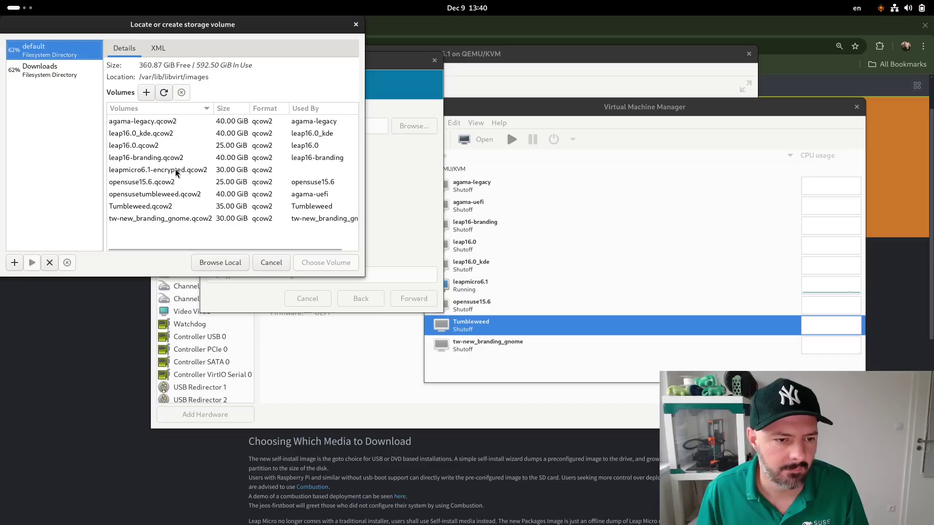
left_click(220, 262)
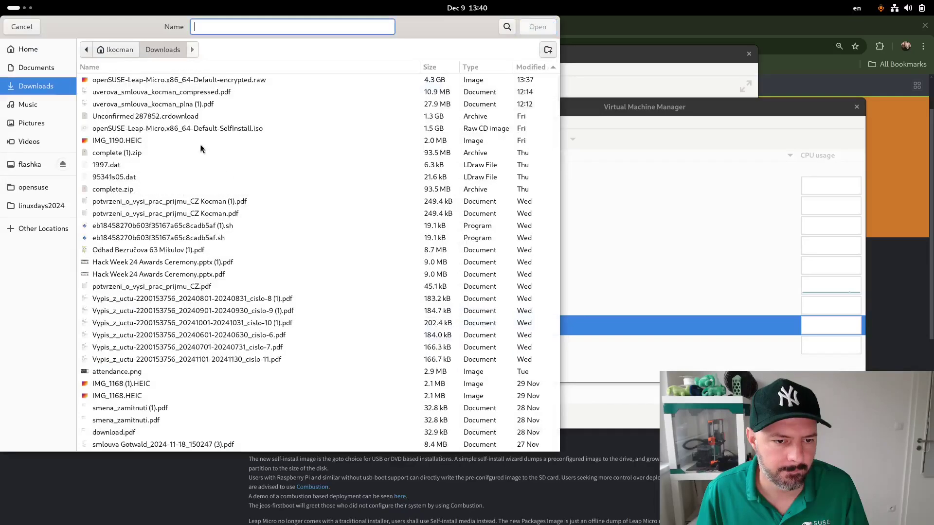
left_click(147, 83)
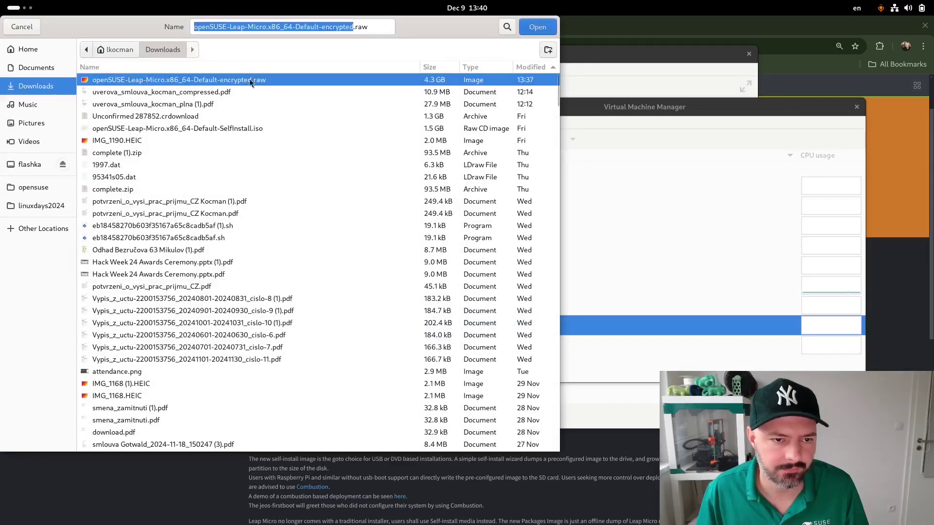
left_click(520, 29)
type("micro 6.1")
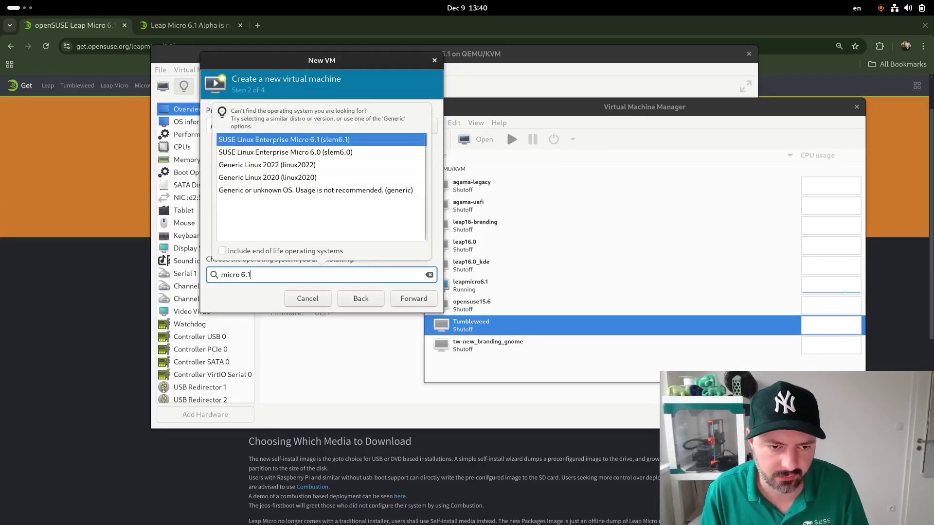
left_click(284, 140)
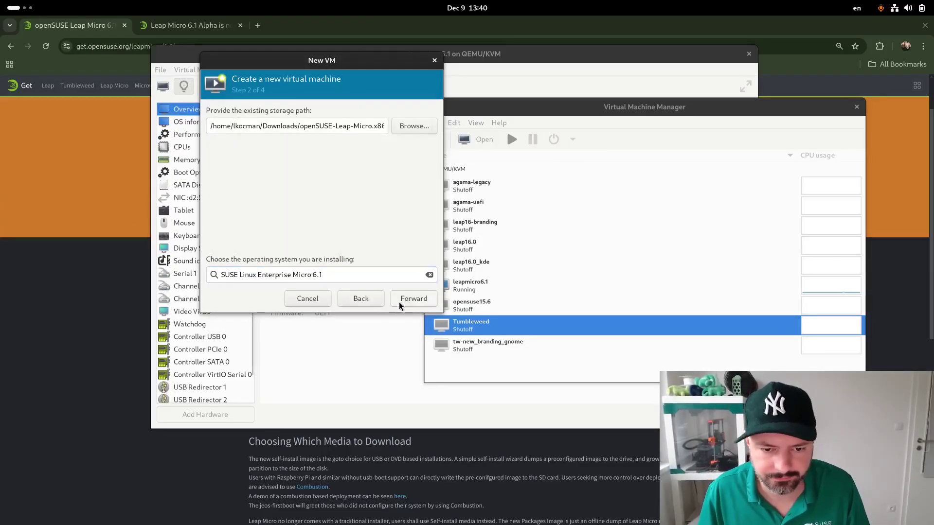
left_click(419, 304)
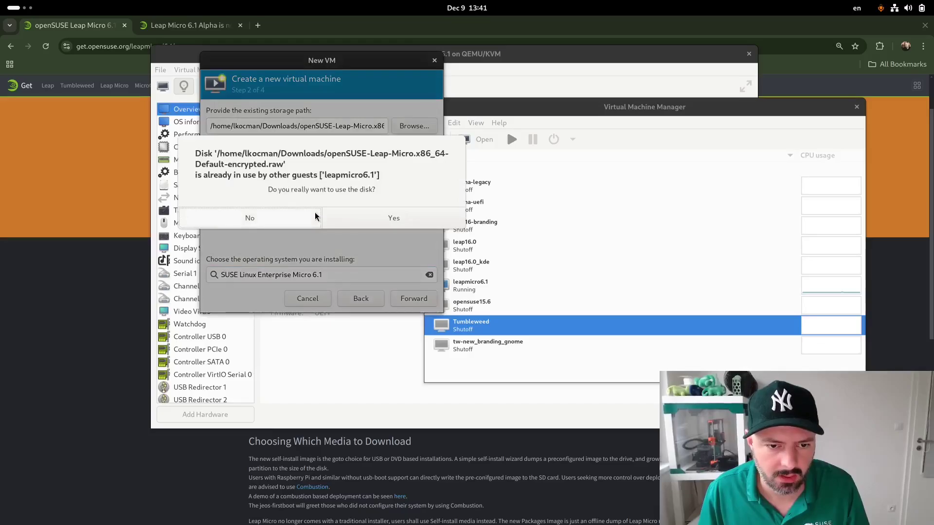
Accept reusing the in-use disk image and keep 4096 MiB memory with 1 CPU
left_click(392, 218)
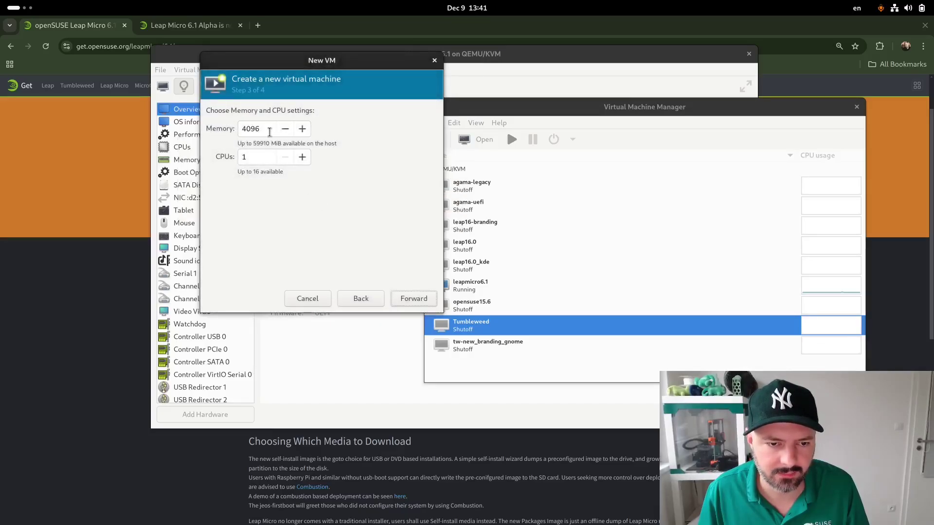
left_click(269, 133)
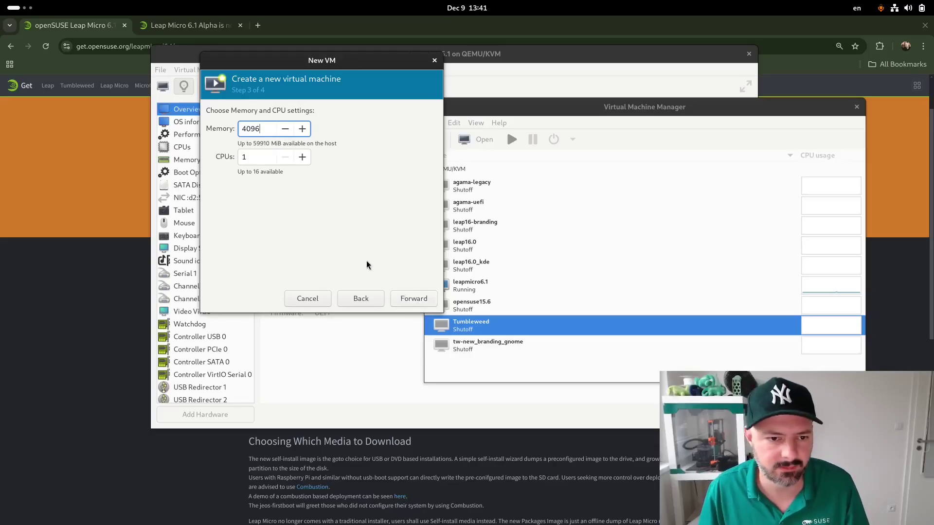
left_click(415, 299)
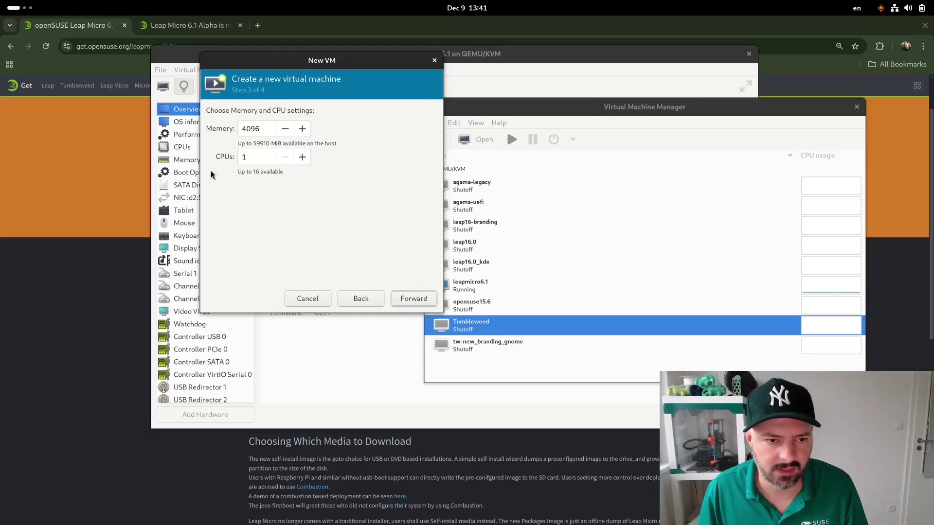
left_click(412, 297)
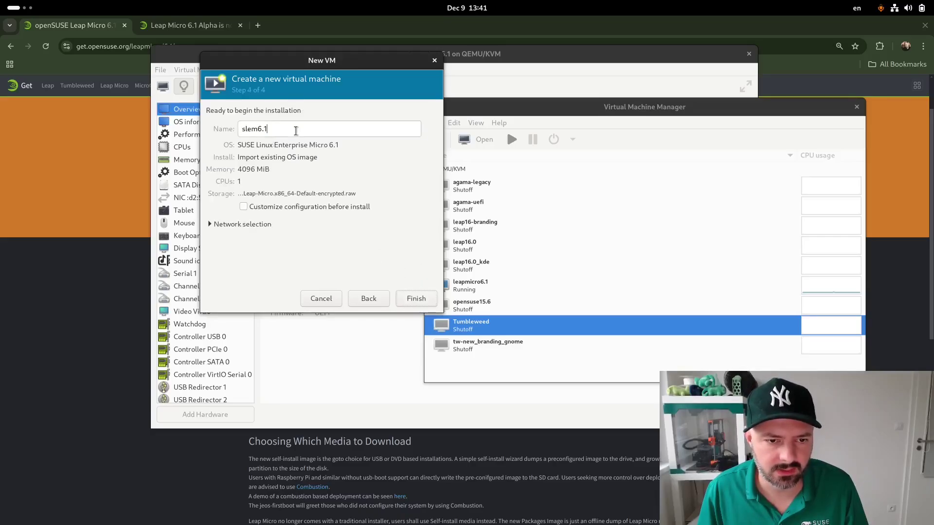
Name the VM leapmicro6.2-encrypted and enable 'Customize configuration before install'
triple_click(292, 128)
type("leapmicro6")
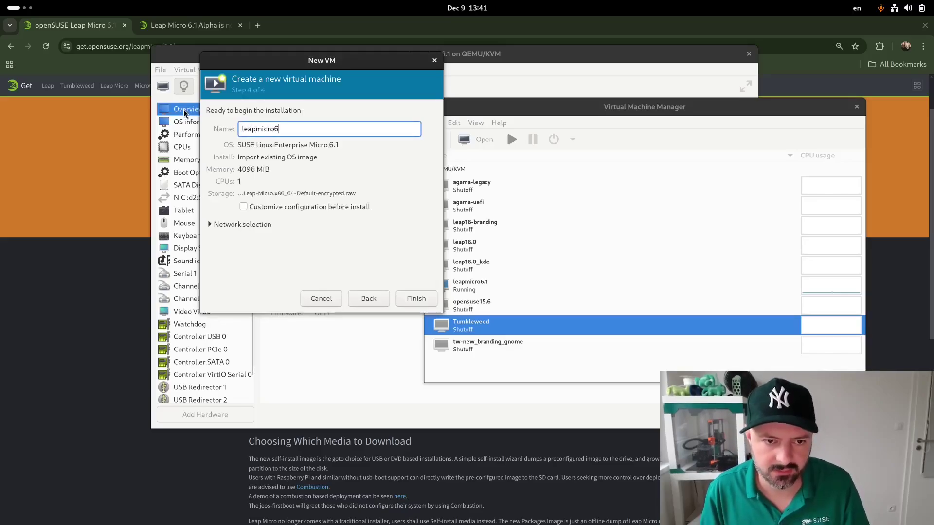
type(".2-encryptre")
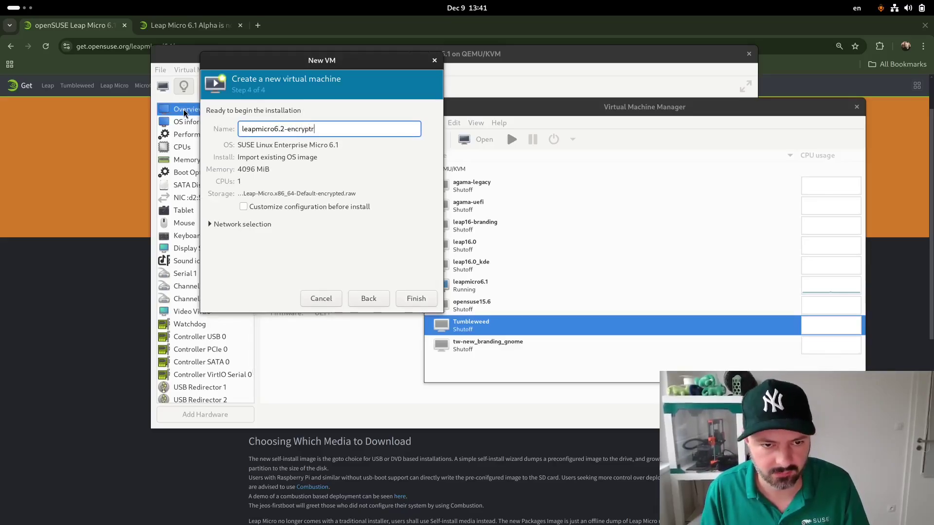
key("BackSpace")
key("BackSpace")
type("ed")
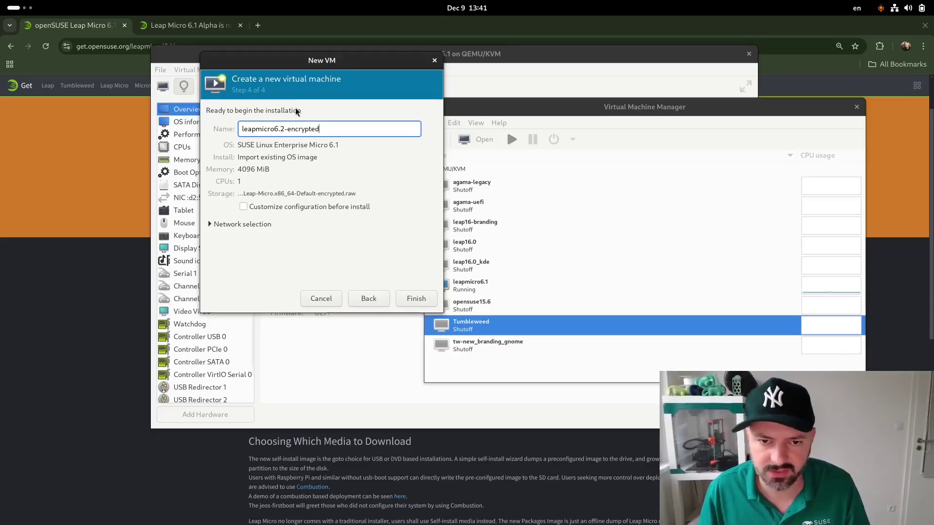
left_click(270, 208)
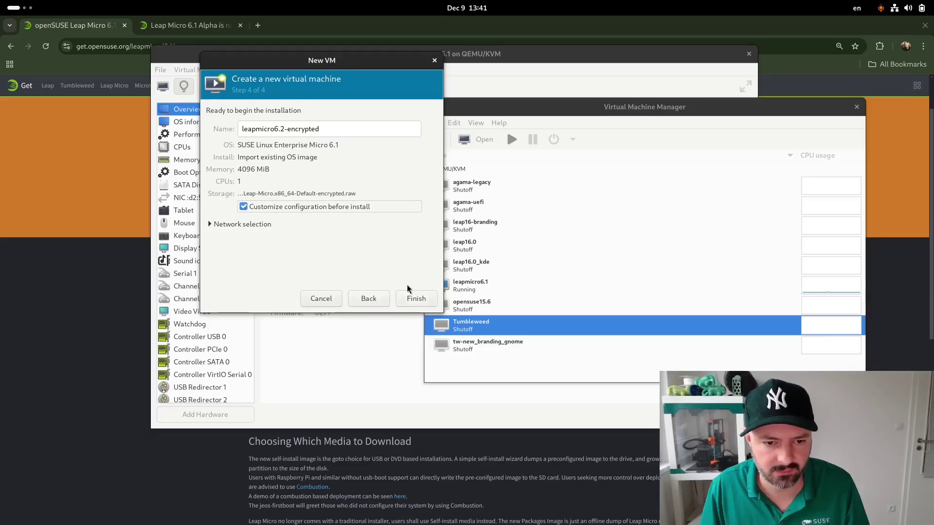
left_click(414, 297)
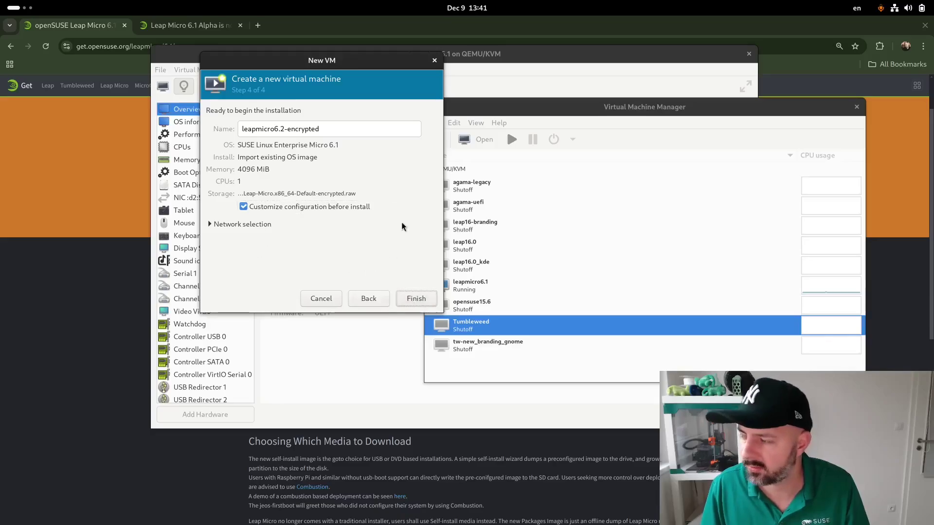
Finish the wizard and set the new VM's firmware to UEFI
left_click(417, 303)
left_click(284, 288)
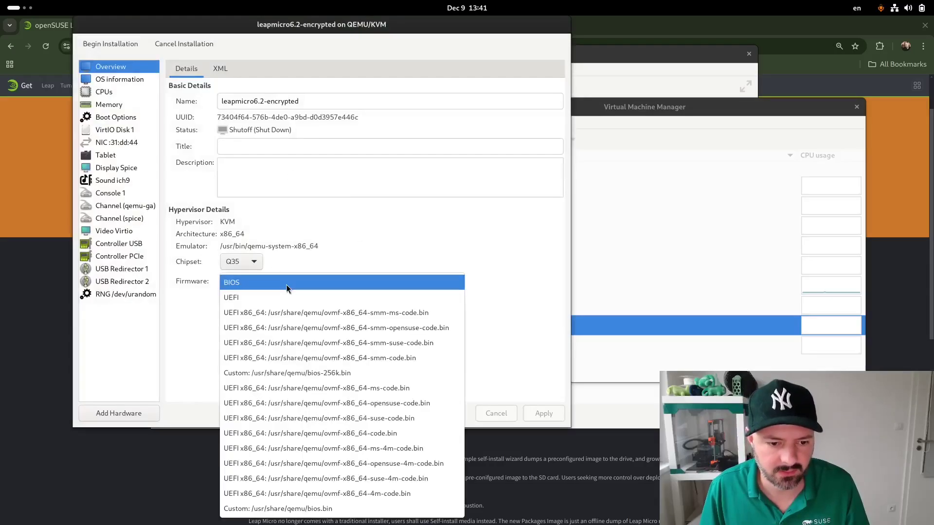
left_click(293, 298)
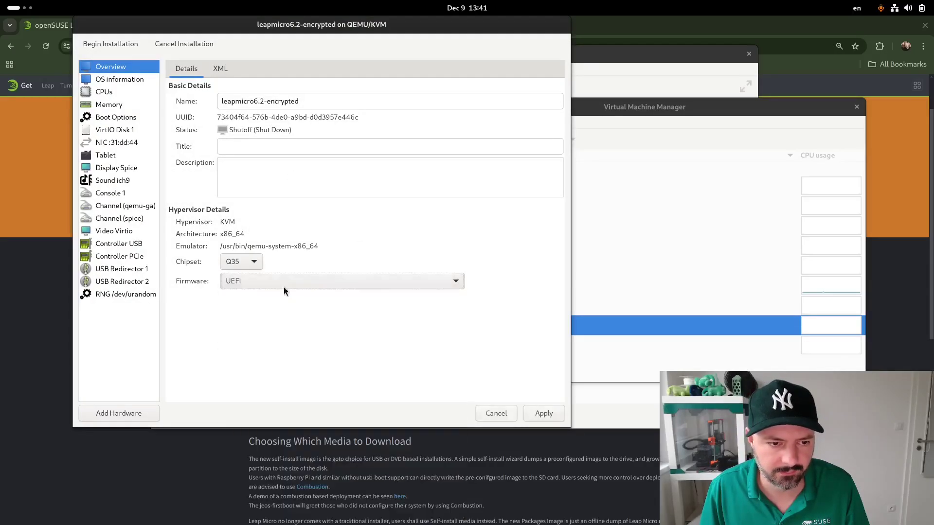
Begin adding a TPM device with version 2.0
left_click(121, 413)
left_click(208, 298)
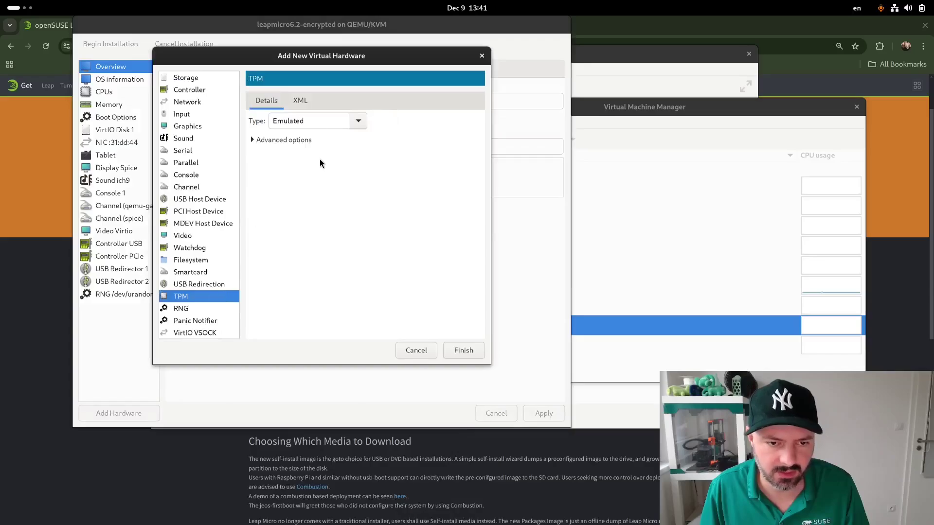
left_click(294, 141)
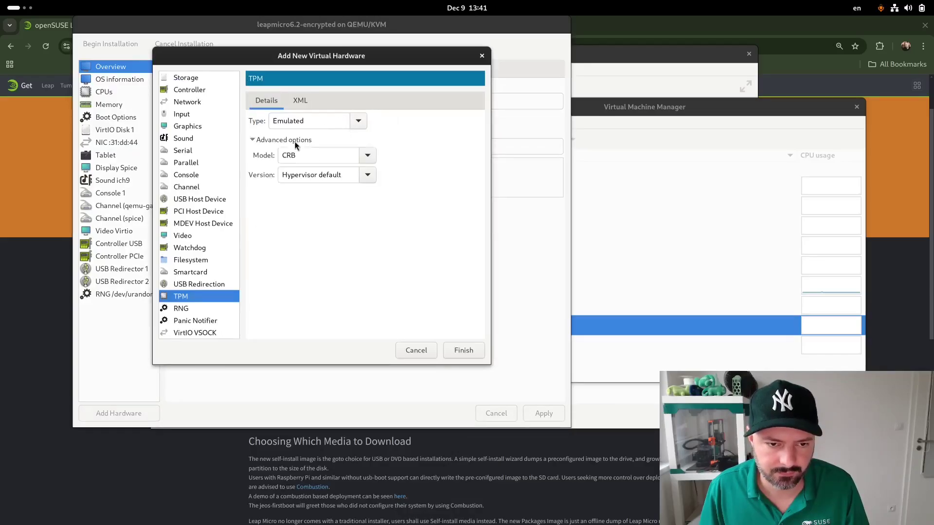
left_click(367, 174)
left_click(364, 206)
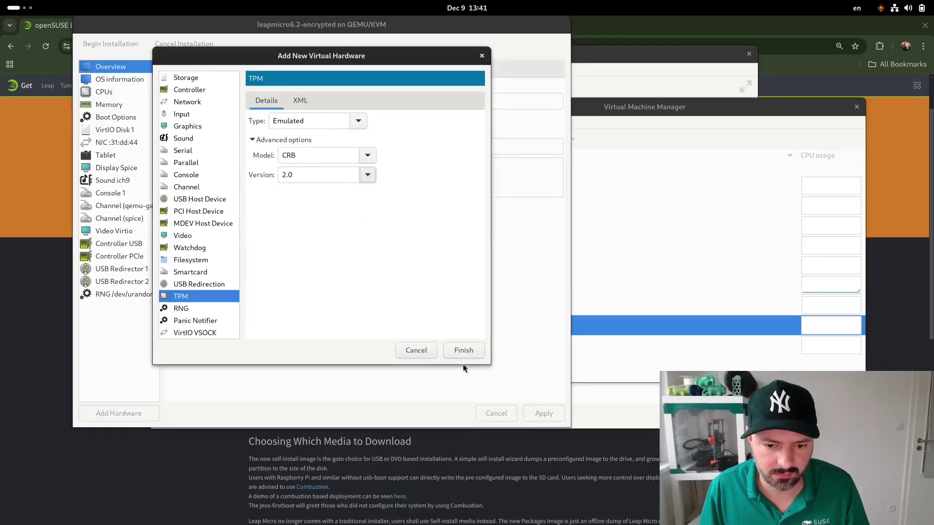
Discard the TPM addition and cancel the VM installation, confirming Yes
left_click(422, 355)
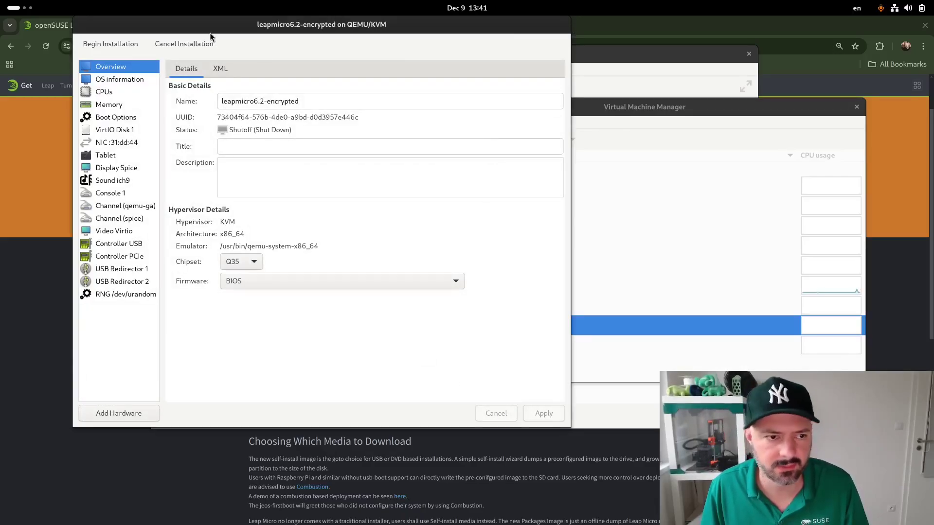
left_click(198, 44)
left_click(372, 241)
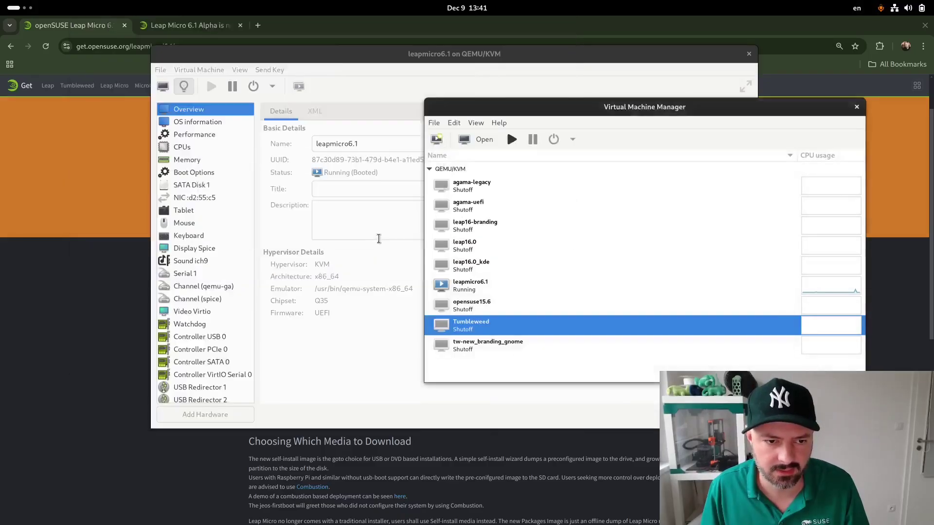
Open the leapmicro6.1 graphical console and make it fullscreen, showing the JeOS Firstboot welcome
left_click(186, 74)
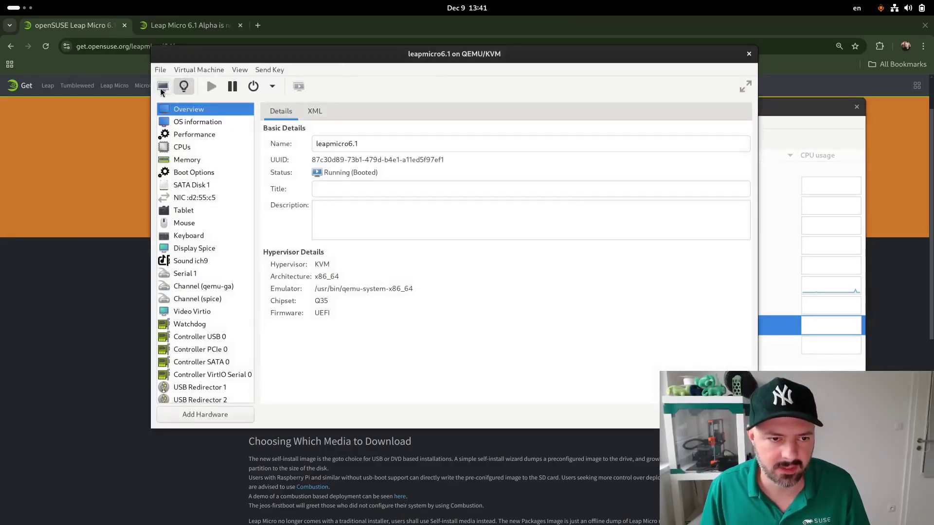
left_click(163, 87)
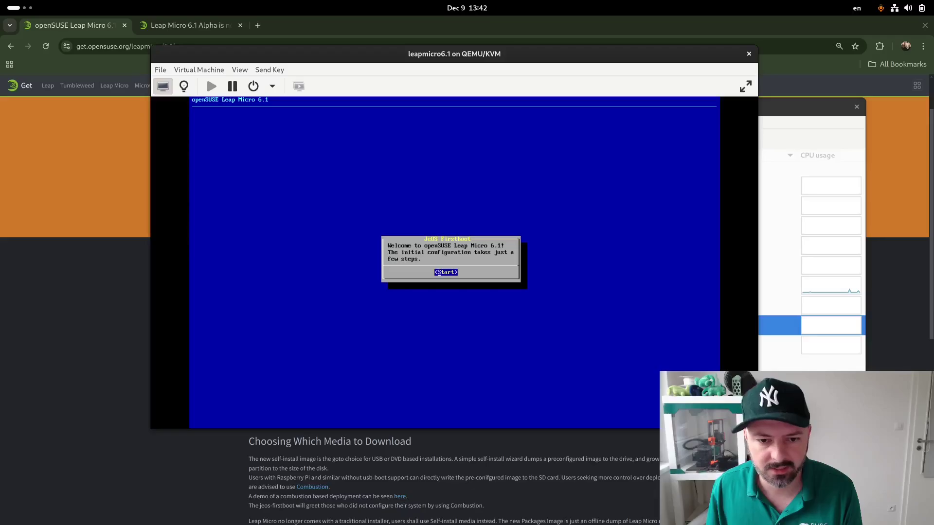
left_click(745, 86)
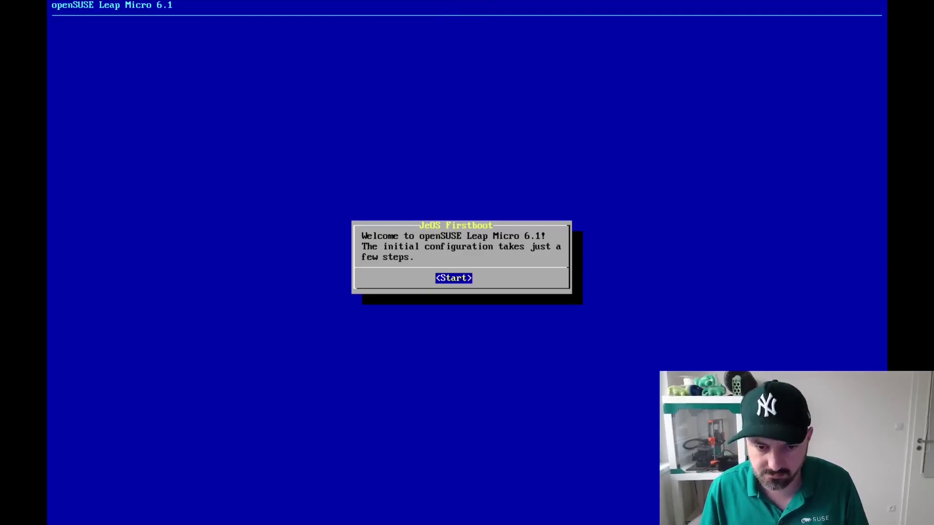
Start firstboot, accepting the us keyboard layout and the license agreement
key("Return")
key("Return")
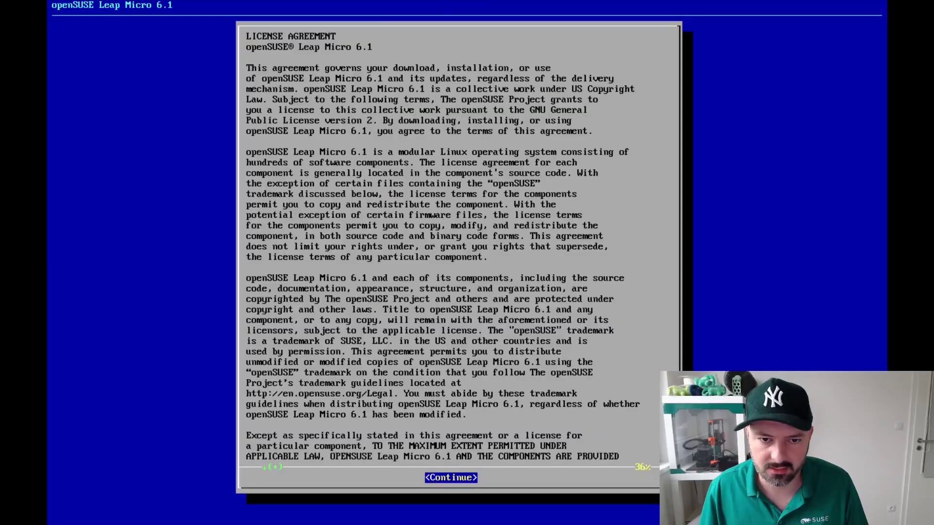
key("Down")
key("Down")
key("Down")
key("Return")
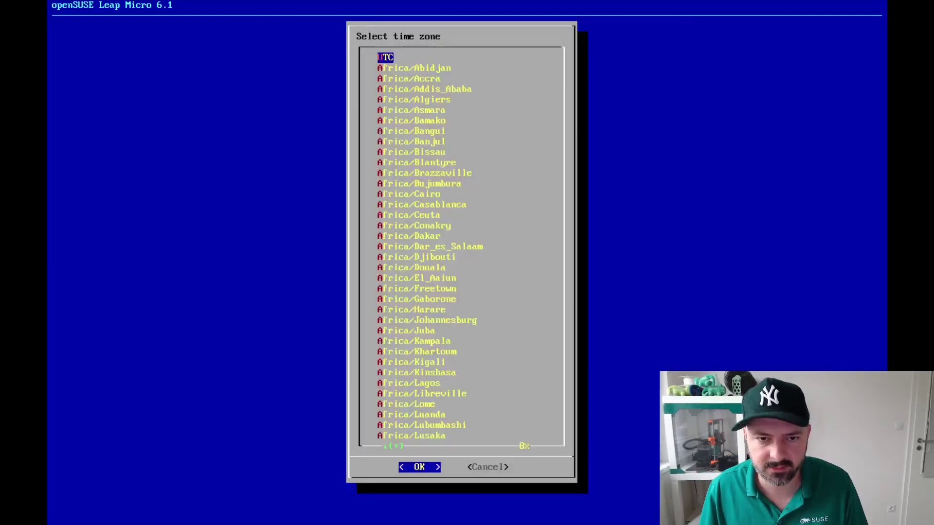
Keep UTC time zone, set the root password, and choose pass-phrase plus TPM disk encryption
key("Return")
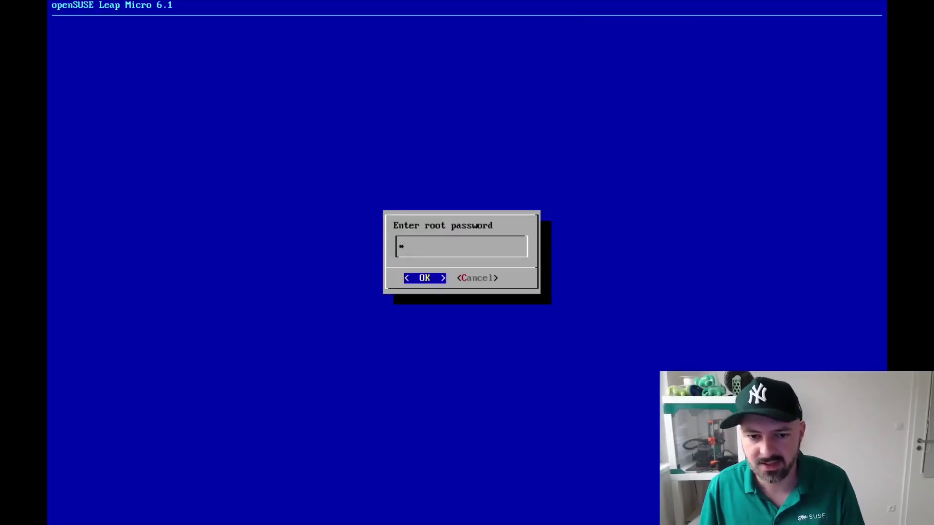
key("Return")
key("Return")
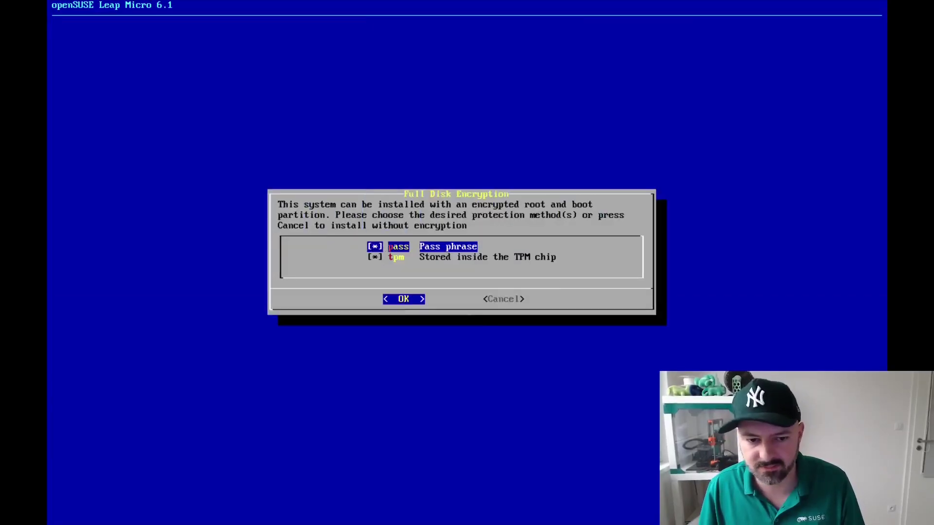
key("space")
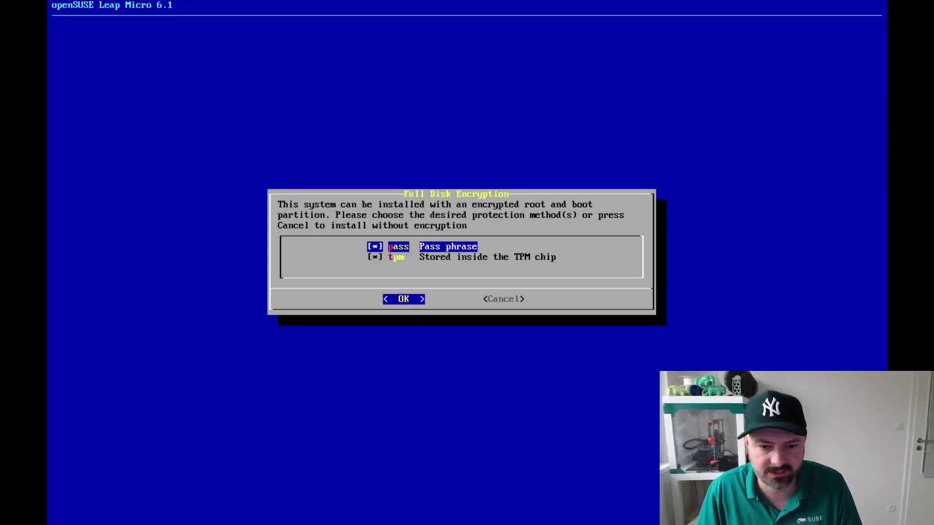
key("Return")
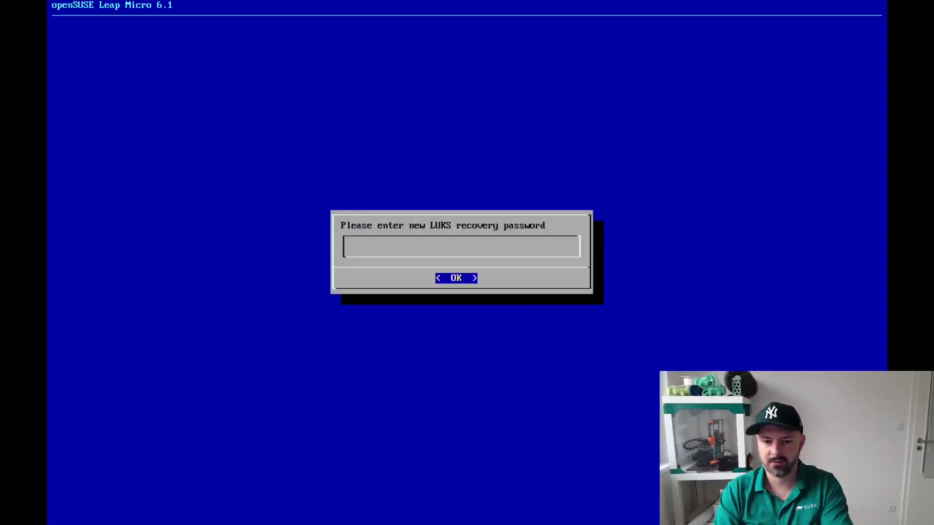
Enter and confirm the new LUKS recovery password so /dev/sda3 is re-encrypted
type("*****")
key("Return")
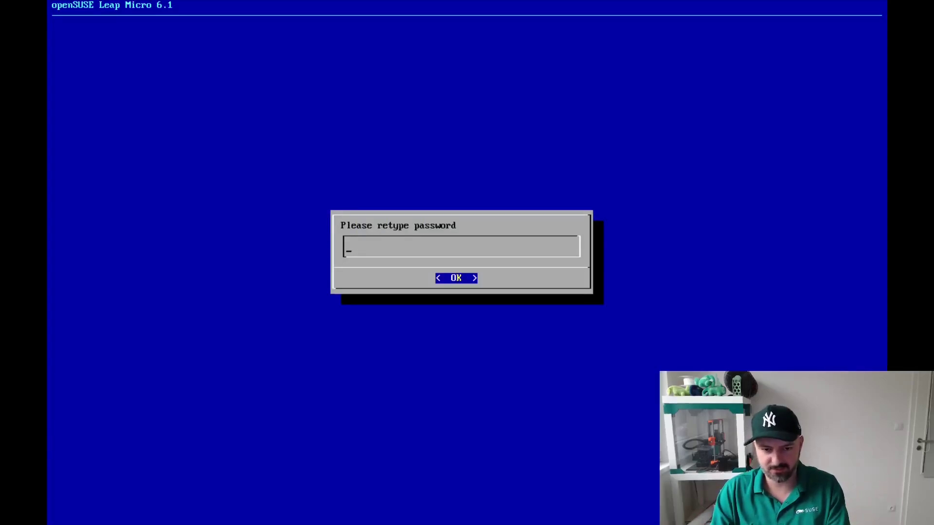
type("*****")
key("Return")
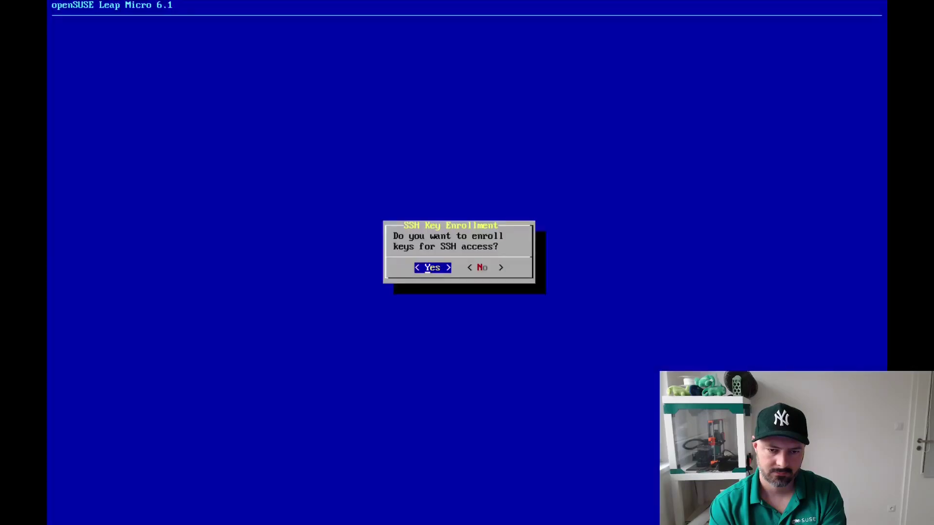
Skip SSH key enrollment and fill in the new user's username and full name
key("Right")
key("Return")
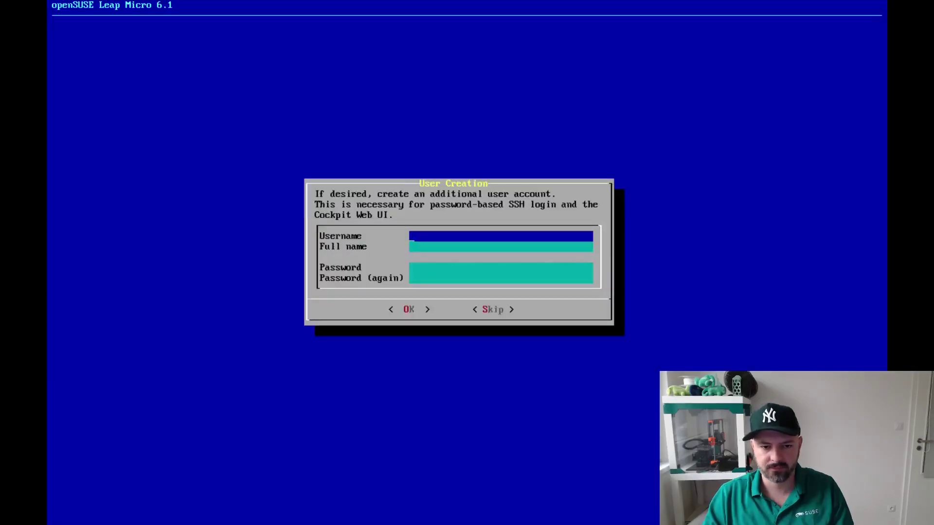
type("lkocman")
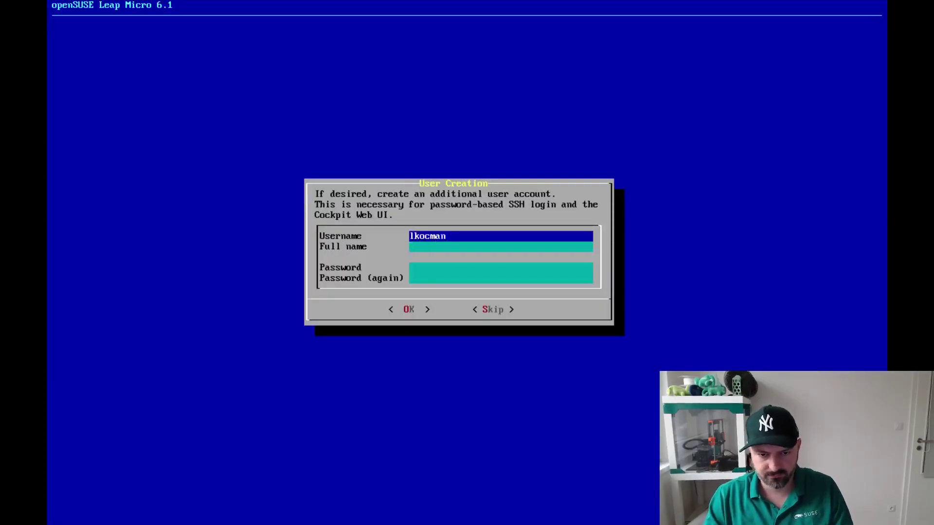
key("Tab")
key("Tab")
key("Tab")
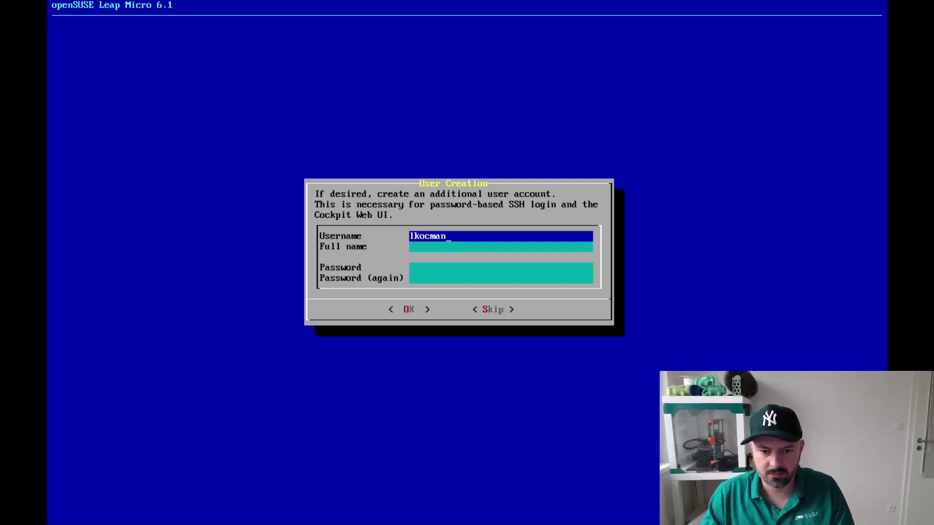
key("Tab")
type("Lubos Kocman")
key("Tab")
key("Tab")
key("Tab")
key("Tab")
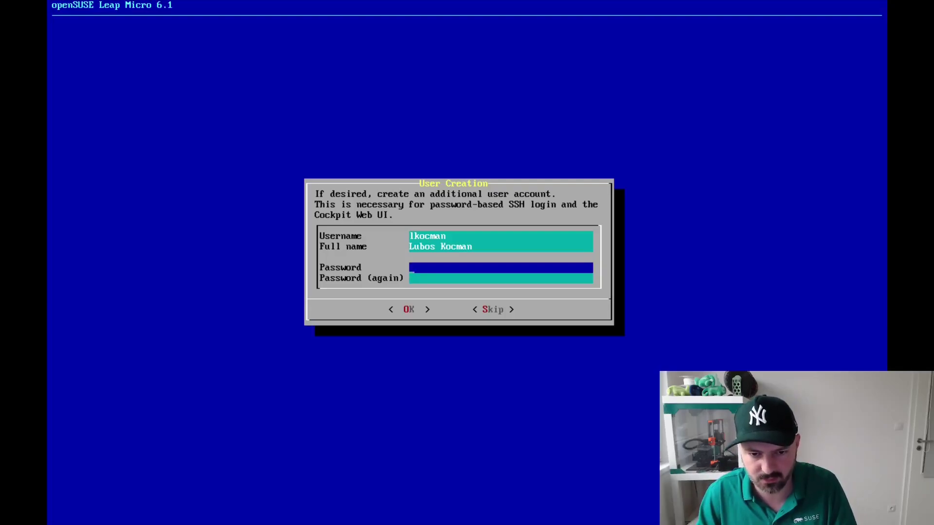
Enter and repeat the user's password, then create the account
type("***************")
key("Down")
type("**************")
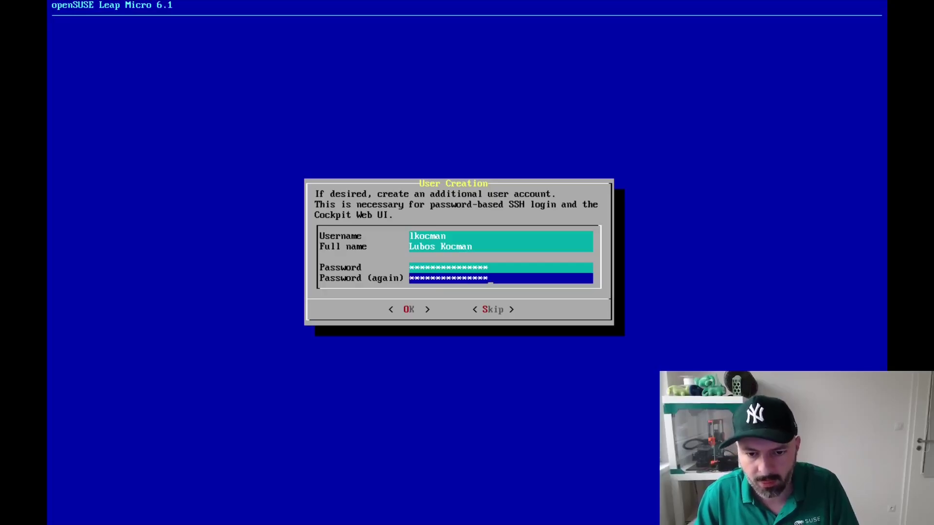
key("Tab")
key("Return")
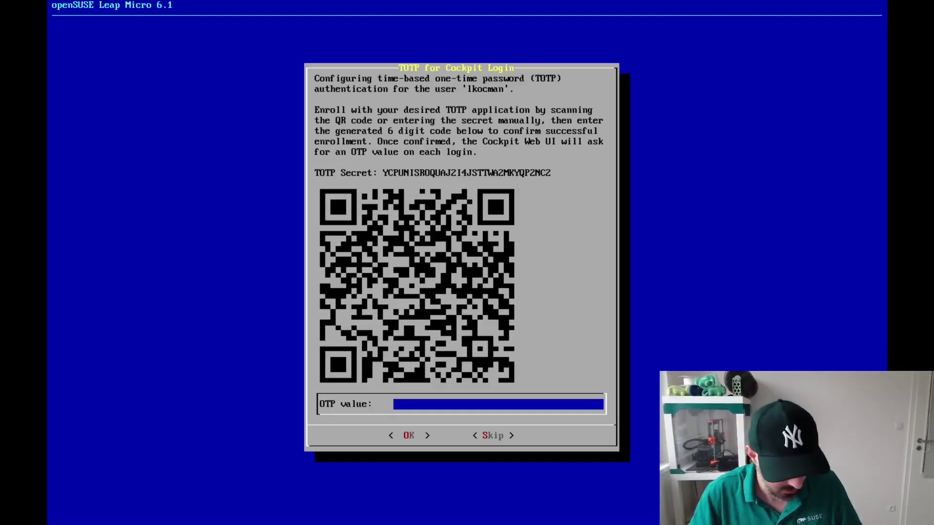
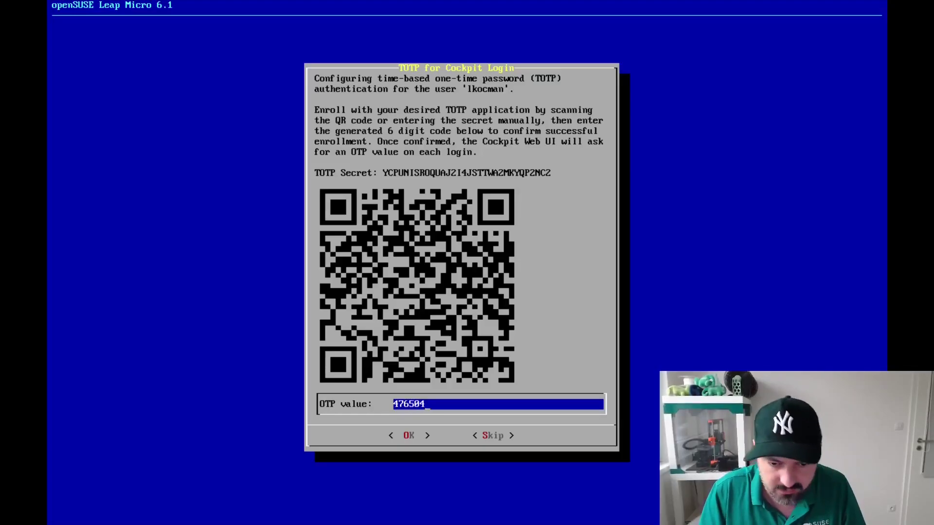
Enter the authenticator app's 6-digit code to confirm Cockpit TOTP enrollment
key("Return")
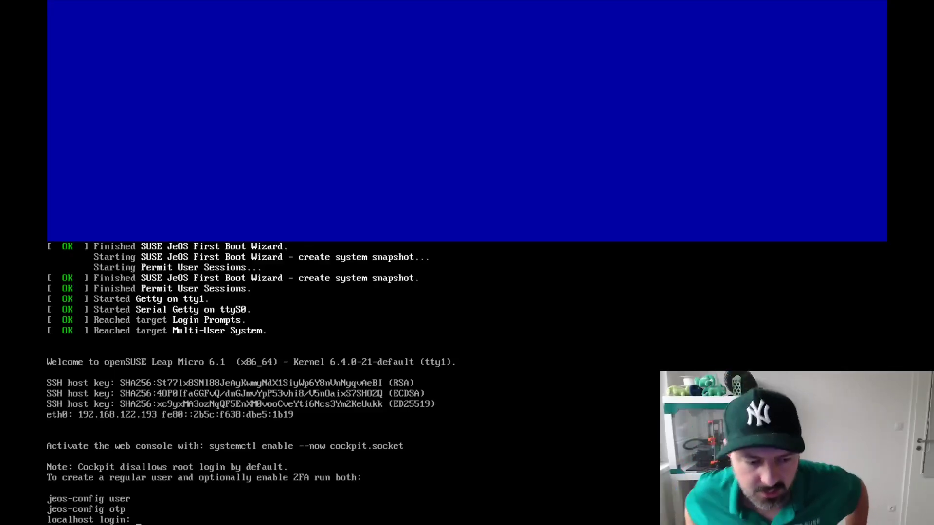
Log in to the Leap Micro console as root
type("roo")
key("BackSpace")
key("BackSpace")
key("BackSpace")
type("root")
key("Return")
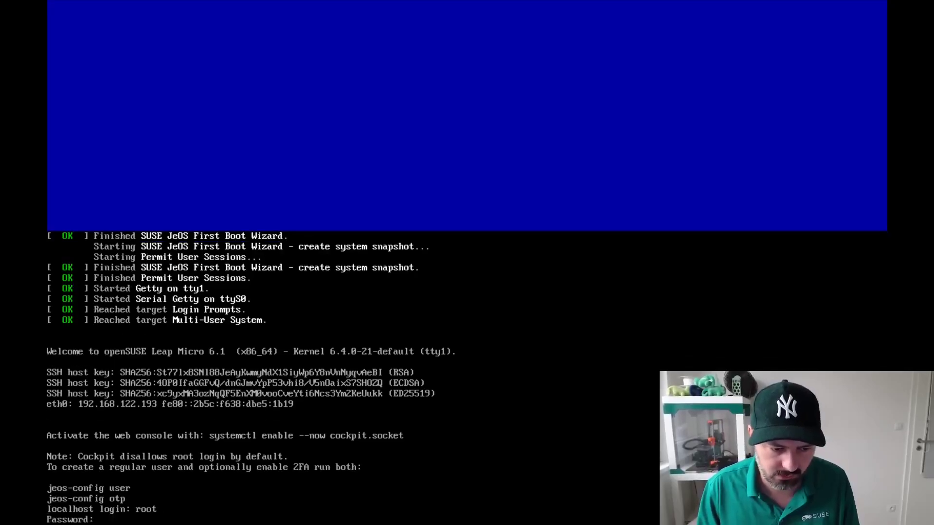
key("Return")
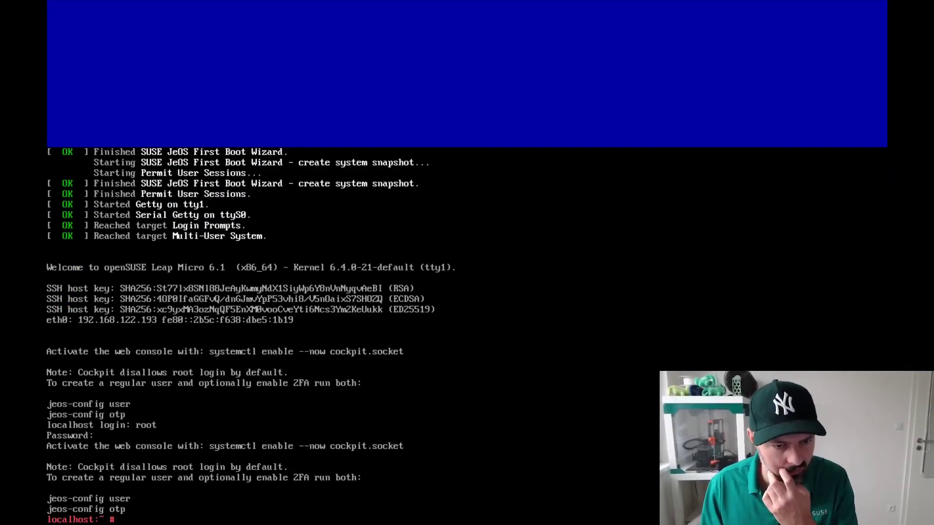
Enable cockpit.socket with 'systemctl enable --now' and run 'ip a' to find 192.168.122.193
type("systemc")
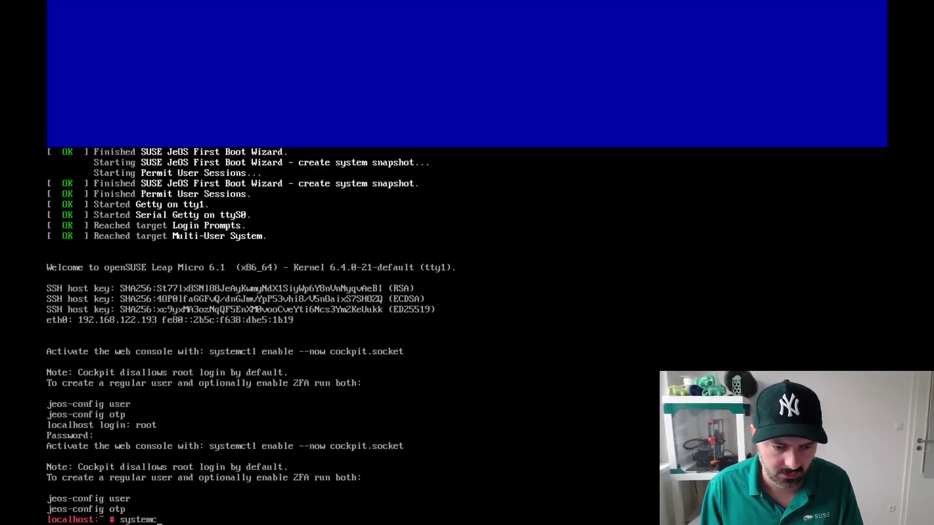
type("tl enable --now ")
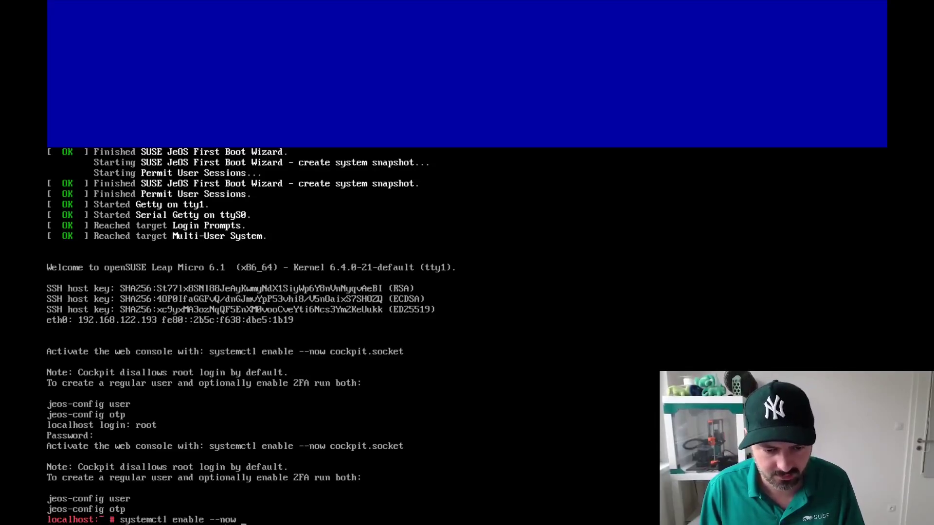
type("cockpit.scoket")
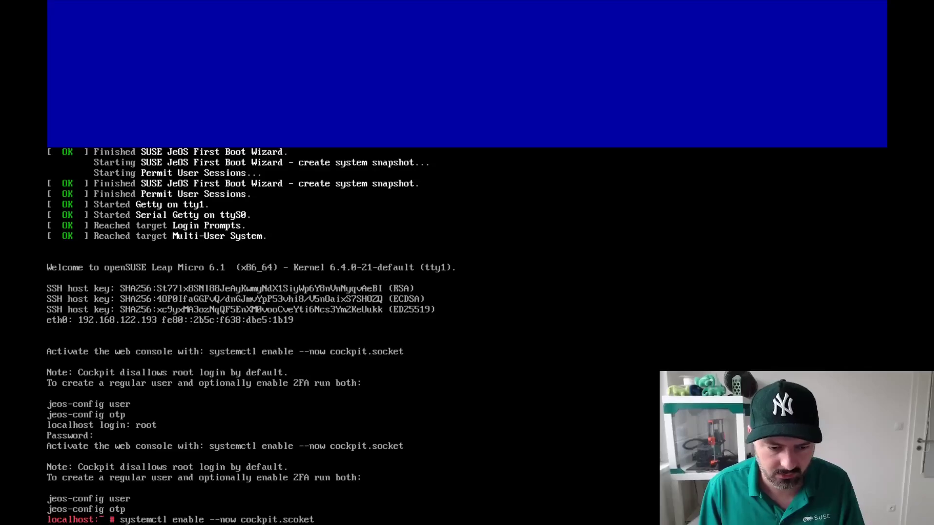
key("BackSpace")
key("BackSpace")
key("BackSpace")
key("BackSpace")
key("BackSpace")
type("ocket")
key("Return")
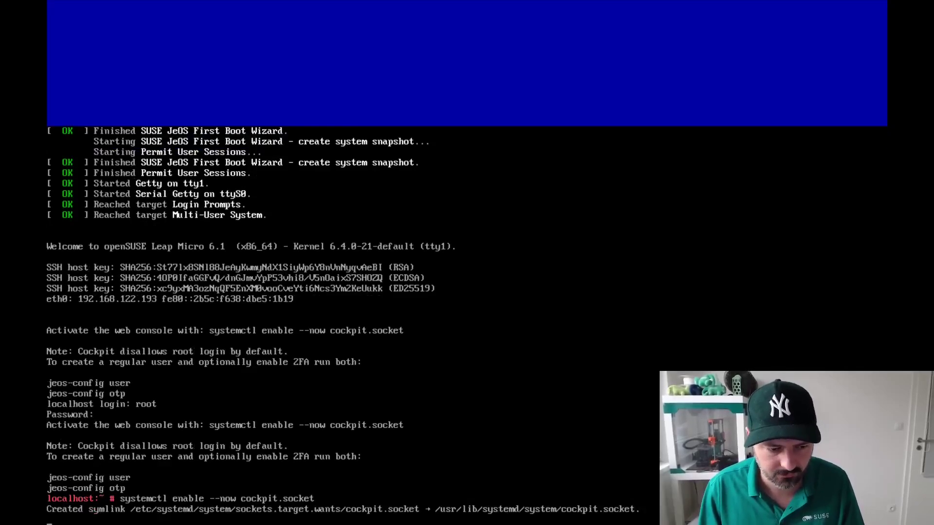
type("ip a")
key("Return")
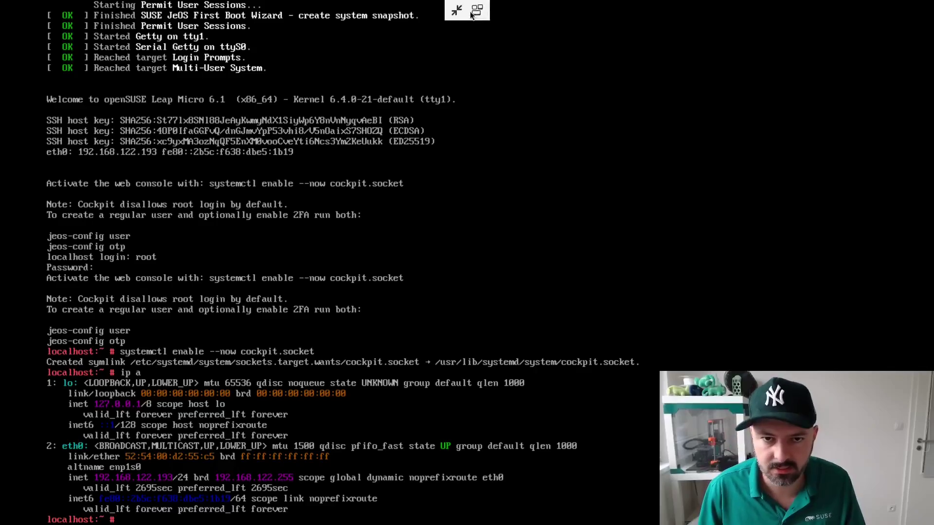
left_click(474, 10)
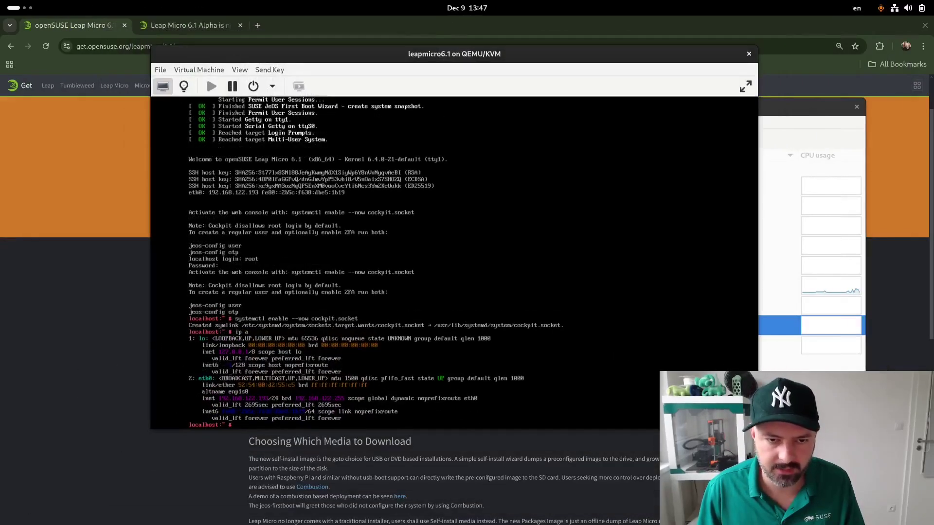
left_click_drag(362, 55, 547, 316)
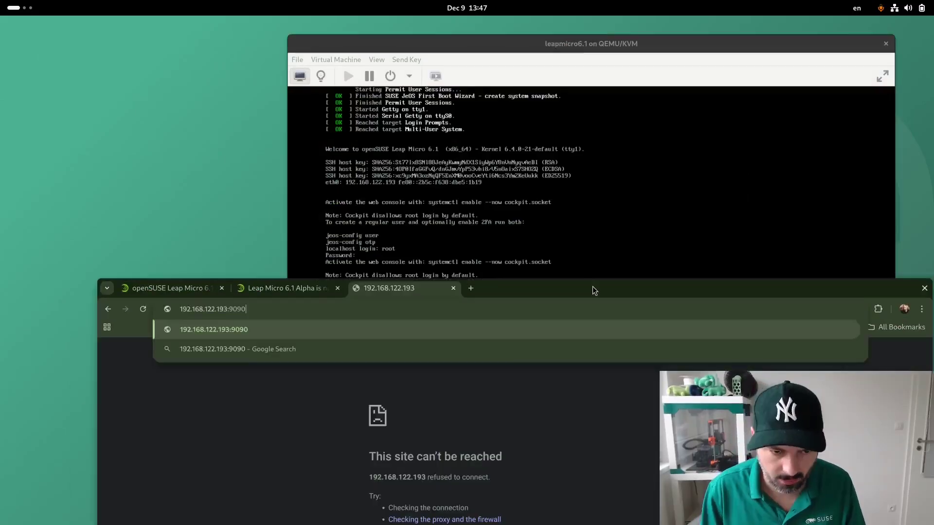
key("Return")
left_click_drag(594, 290, 555, 57)
left_click(369, 358)
left_click(377, 430)
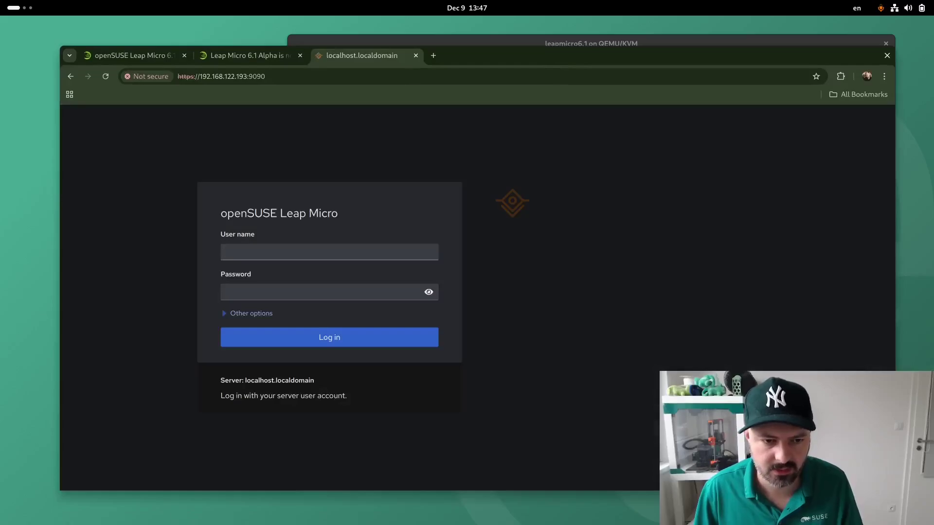
Log in to Cockpit as the new user with password and one-time code
left_click(339, 258)
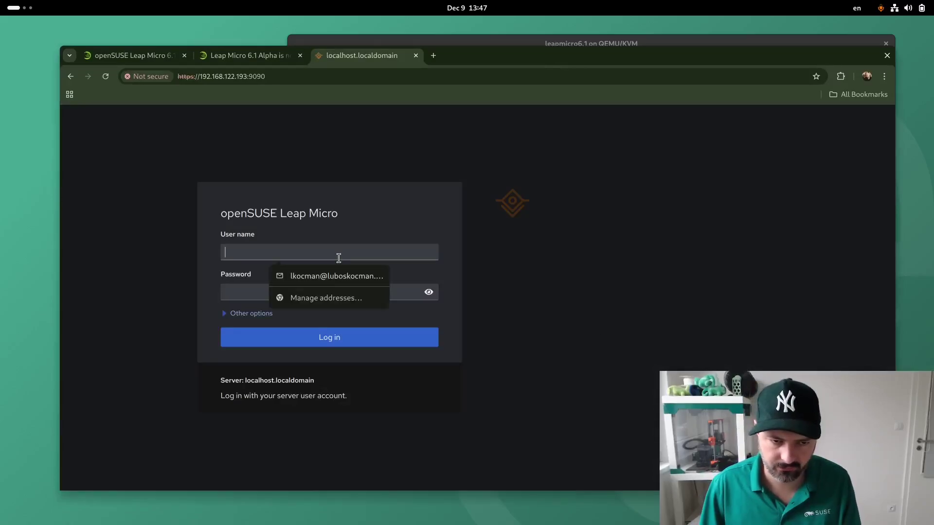
type("lkocman")
key("Tab")
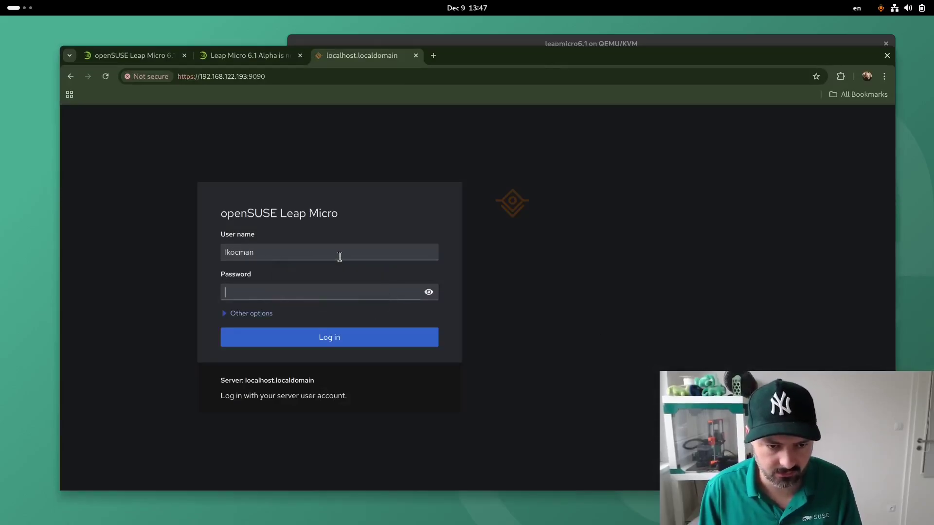
type("*************")
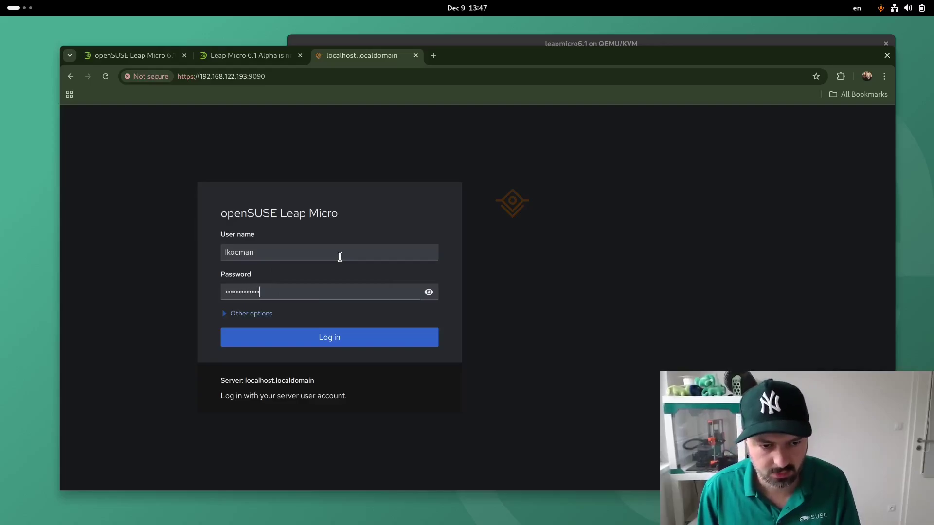
type("**")
key("Return")
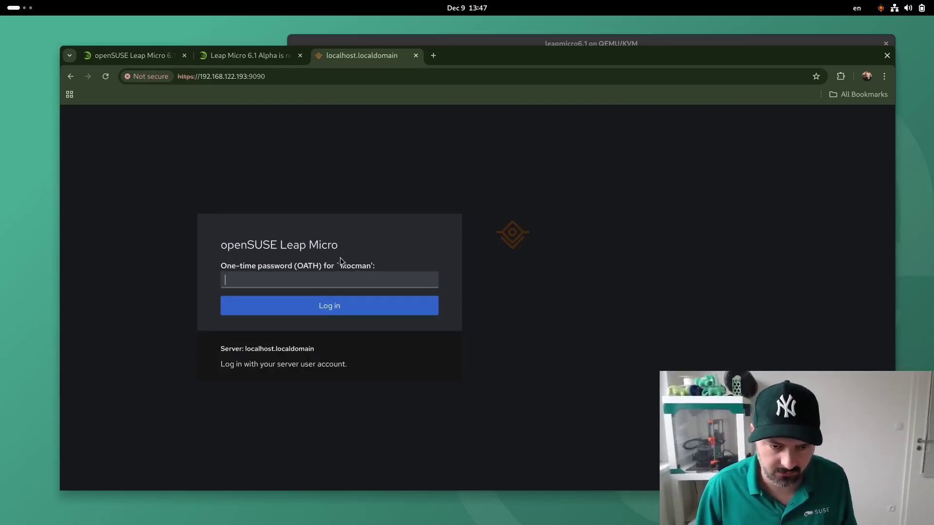
type("******")
key("Return")
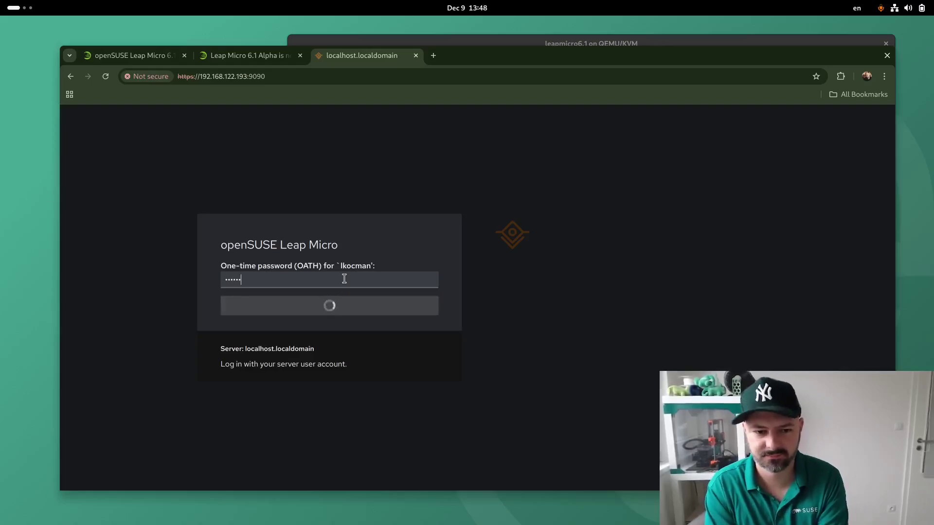
Retry the login with the password and a fresh one-time code, reaching Overview
left_click(356, 312)
type("**************")
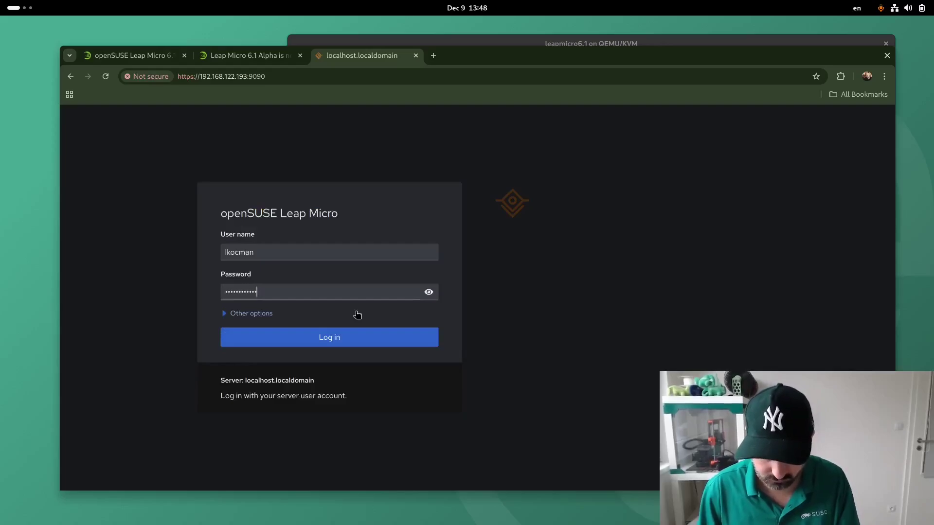
key("Return")
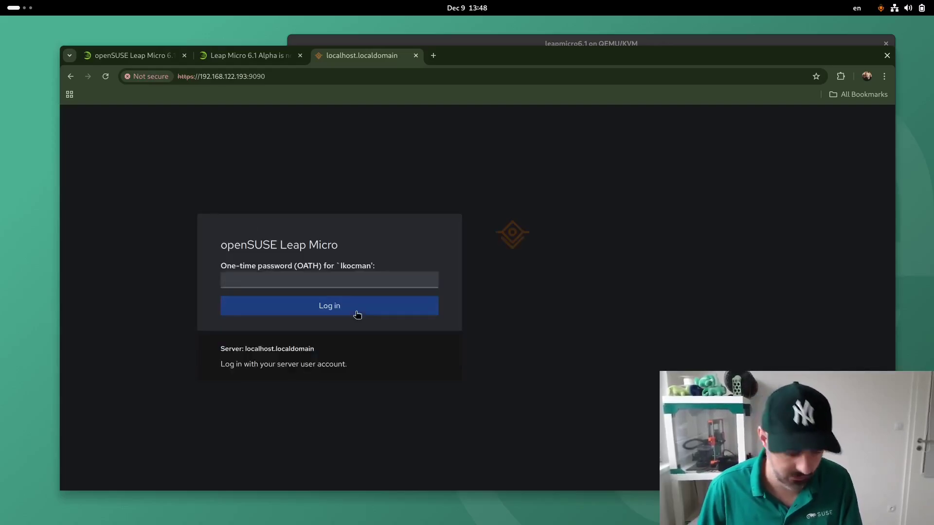
type("**")
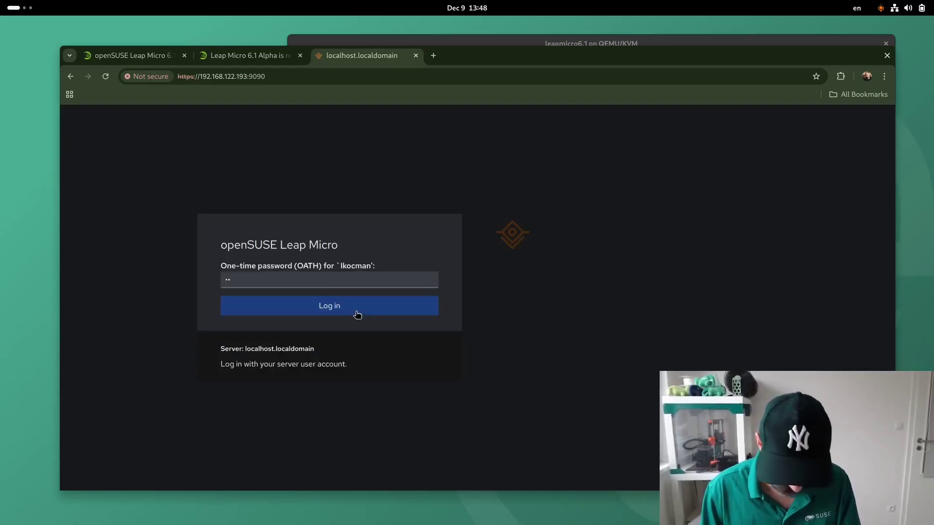
type("****")
key("Return")
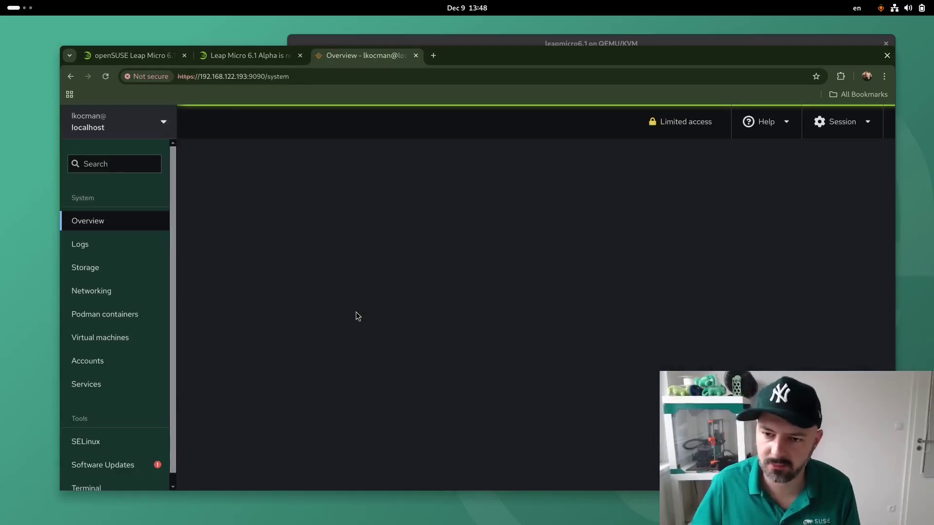
Switch the Cockpit session to administrative access using the root password
left_click(695, 122)
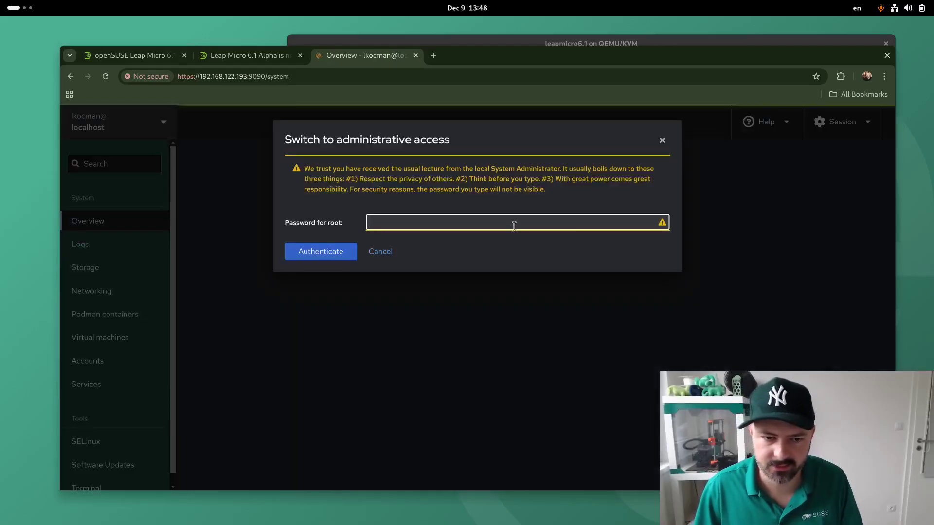
type("****")
key("Return")
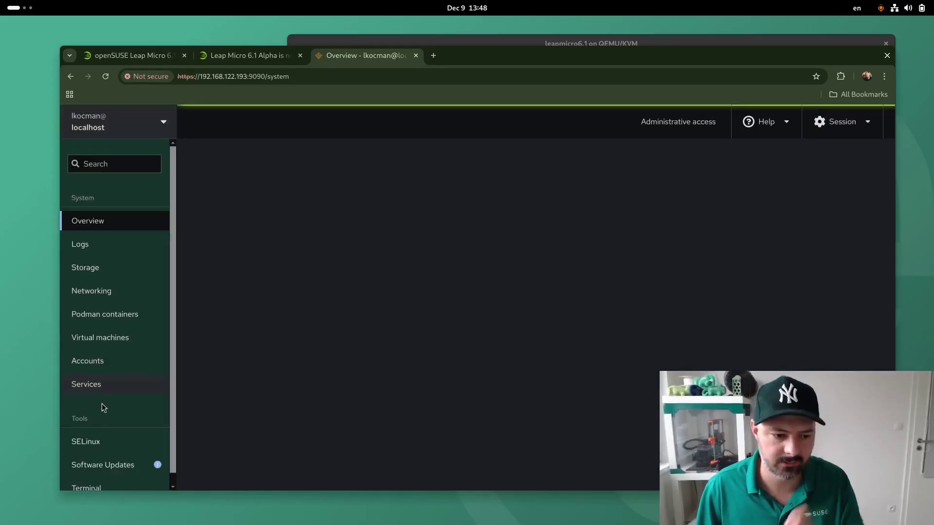
Run 'cat /etc/os-release' in Cockpit's web terminal
scroll(103, 408, "down", 1)
left_click(129, 470)
type("cat /etc/os")
key("Tab")
key("Return")
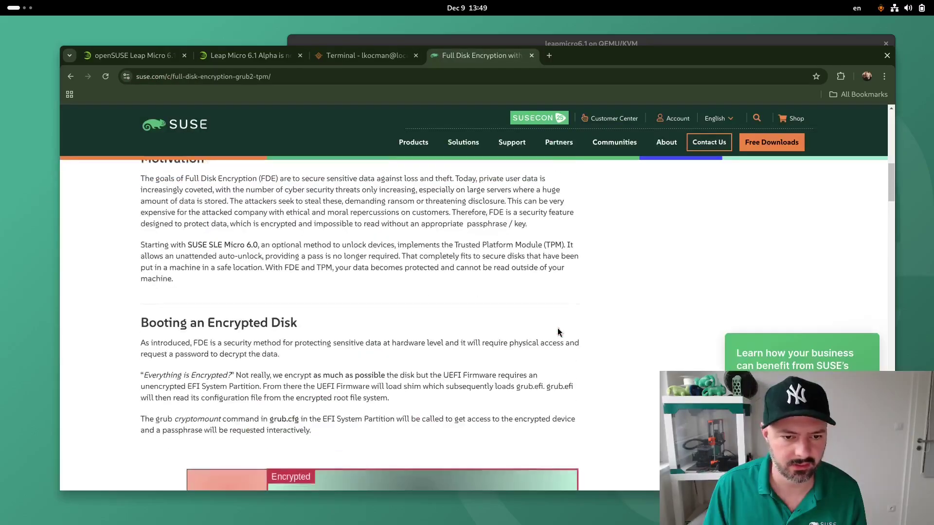
Scroll to the top of the Full Disk Encryption article and raise the leapmicro6.1 console window
scroll(558, 329, "up", 10)
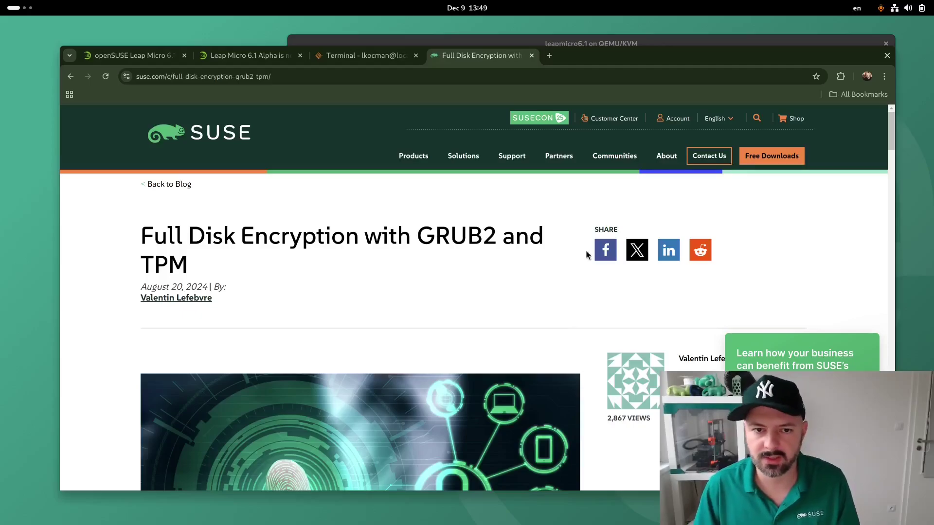
left_click(605, 40)
left_click_drag(605, 40, 596, 36)
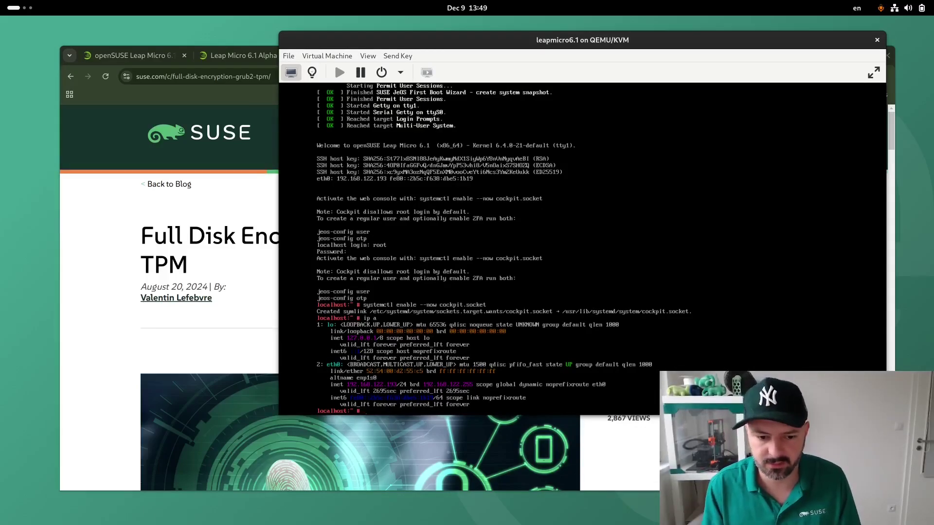
Run opensuse-migration-tool from the root prompt
type("opens")
key("Tab")
key("Tab")
type("u")
key("Tab")
key("Return")
Enter a transactional-update shell and accept MicroOS as the migration target
type("transactional-update shell")
key("Return")
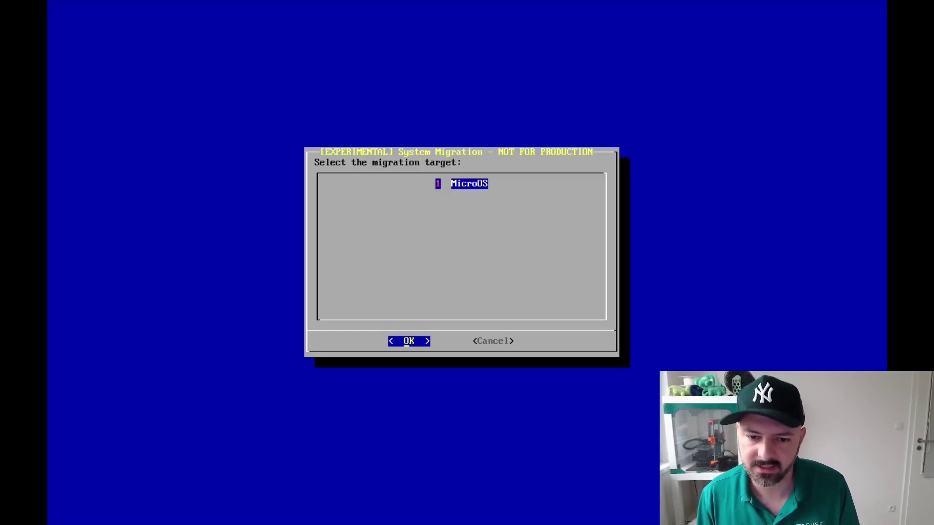
key("Return")
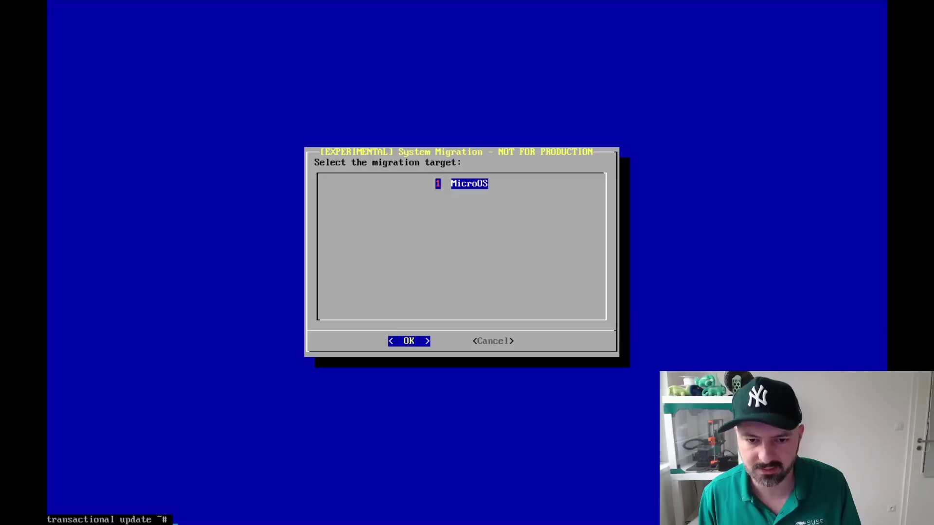